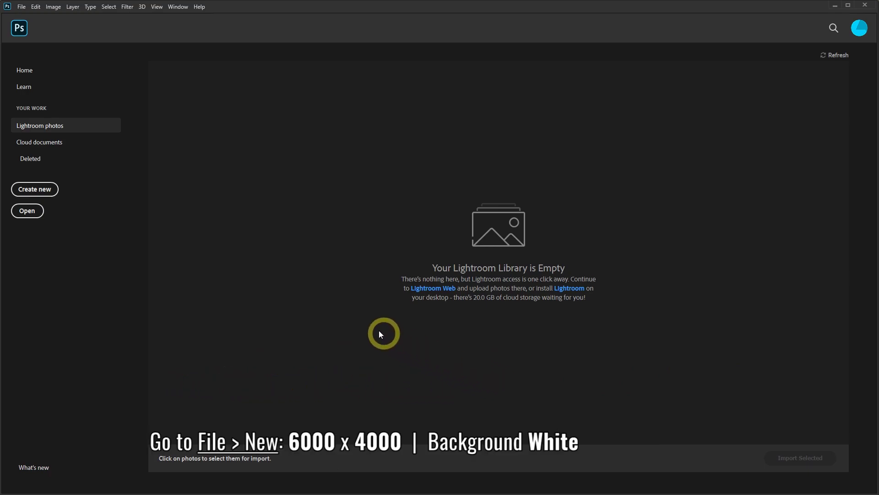
# Step: Create a new 6000 x 4000 pixel document at 72 ppi with a white background
pyautogui.click(21, 6)
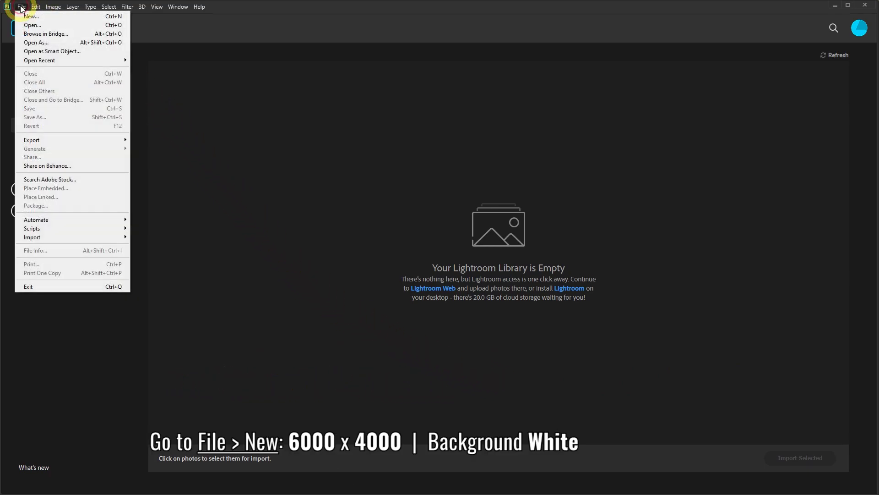
pyautogui.click(42, 19)
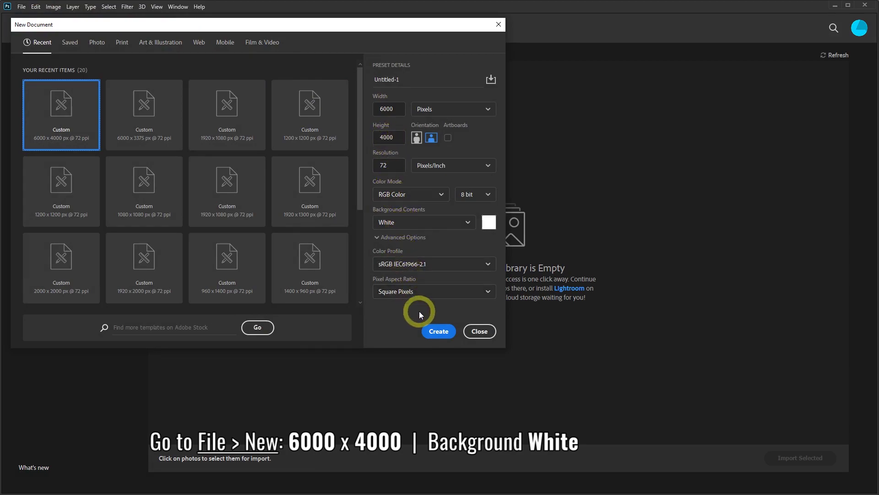
pyautogui.click(439, 333)
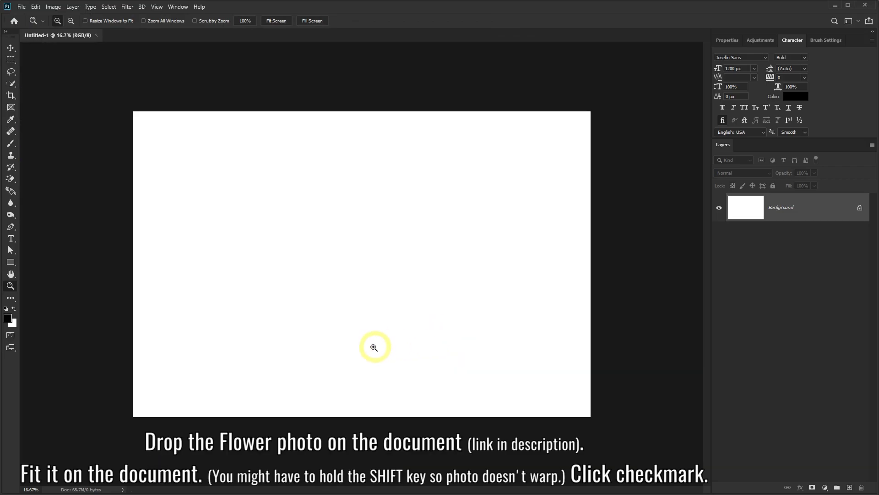
# Step: Place the Flowers photo from the flowers folder into the document and scale it proportionally to about 333.66% so it fills the canvas
pyautogui.hotkey('alt', 'Tab')
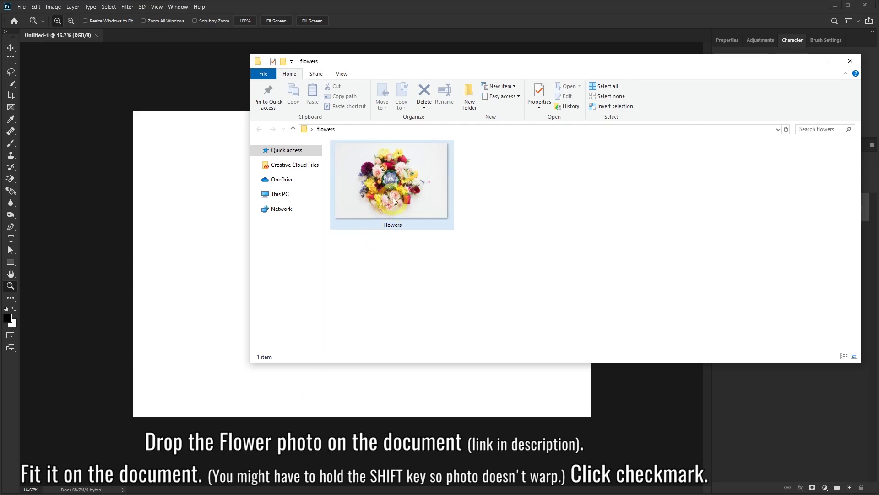
pyautogui.moveTo(400, 181); pyautogui.dragTo(208, 260)
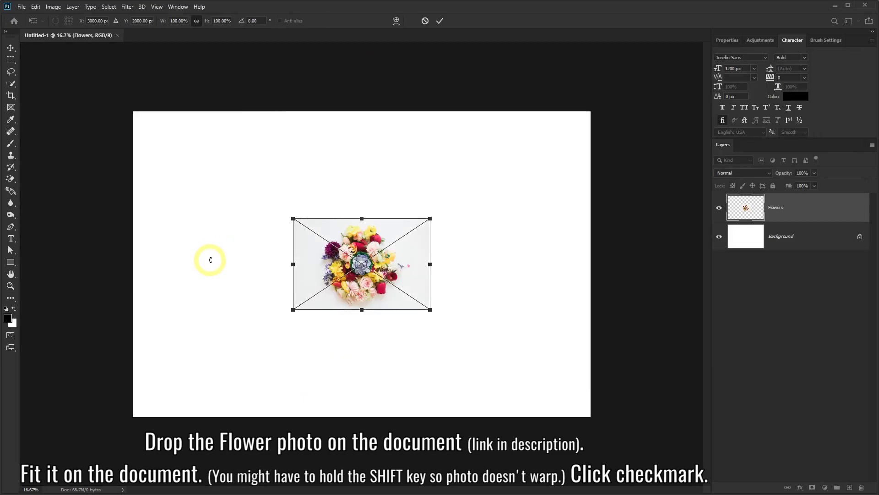
pyautogui.moveTo(291, 217); pyautogui.dragTo(131, 113)
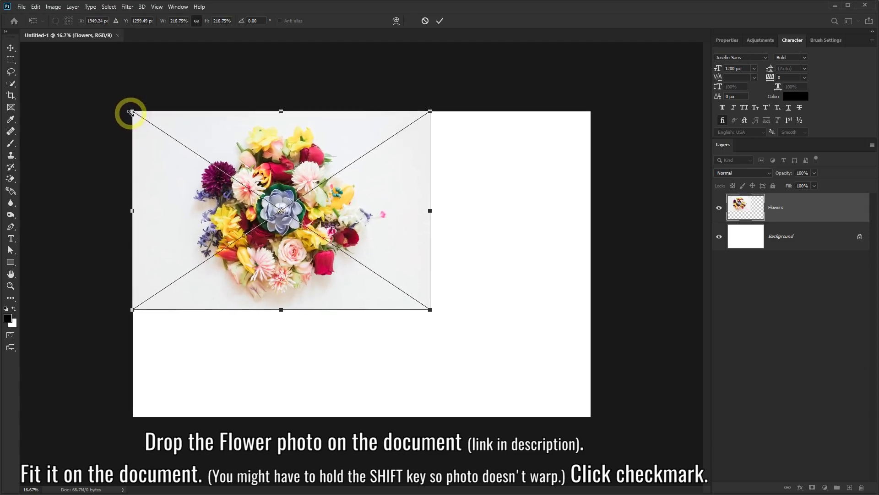
pyautogui.moveTo(430, 310); pyautogui.dragTo(600, 408)
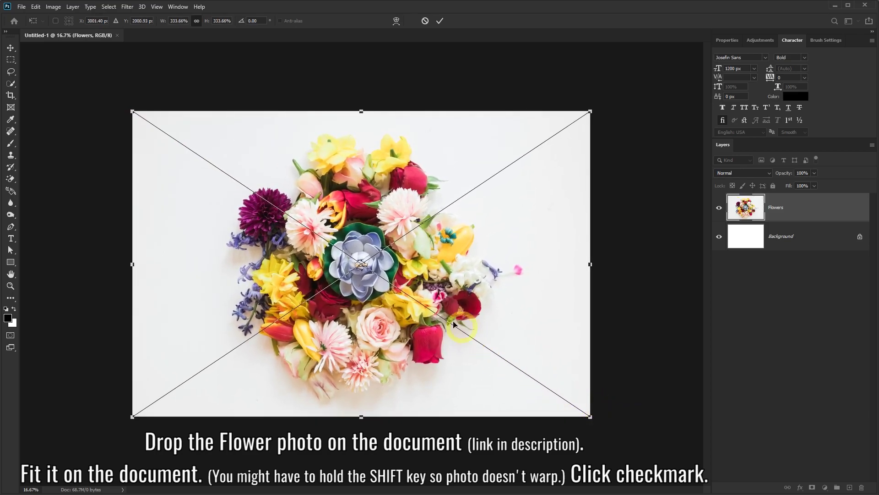
pyautogui.moveTo(411, 279); pyautogui.dragTo(411, 279)
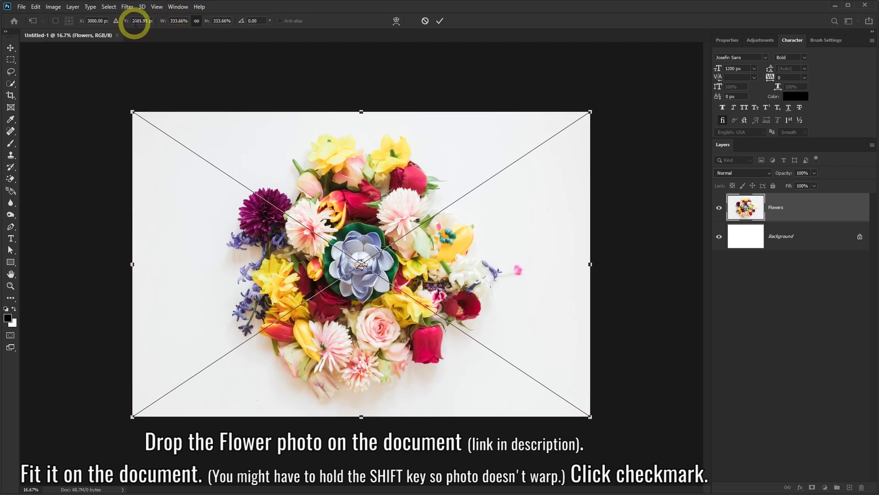
pyautogui.click(439, 21)
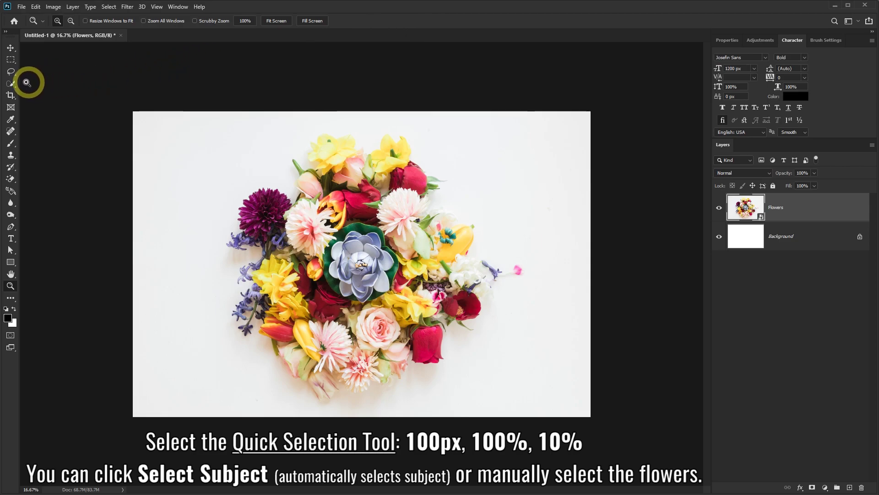
# Step: Choose the Quick Selection Tool and set its brush size to 100 px
pyautogui.click(9, 87)
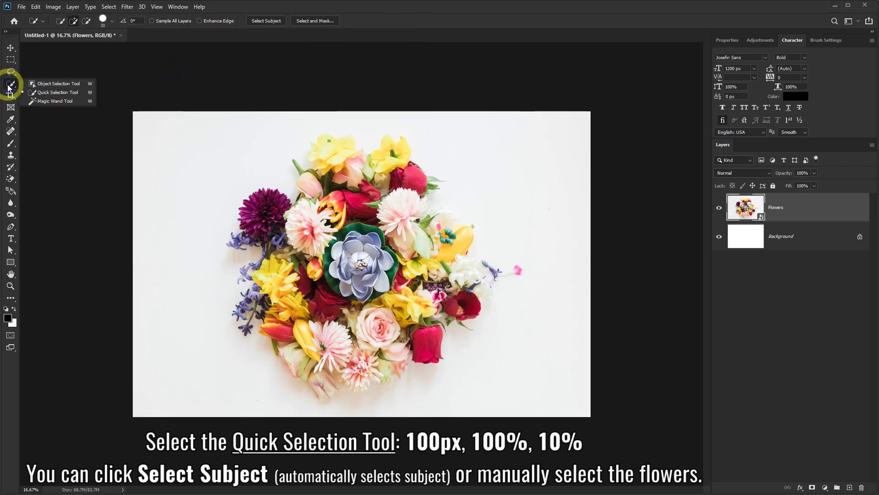
pyautogui.click(52, 92)
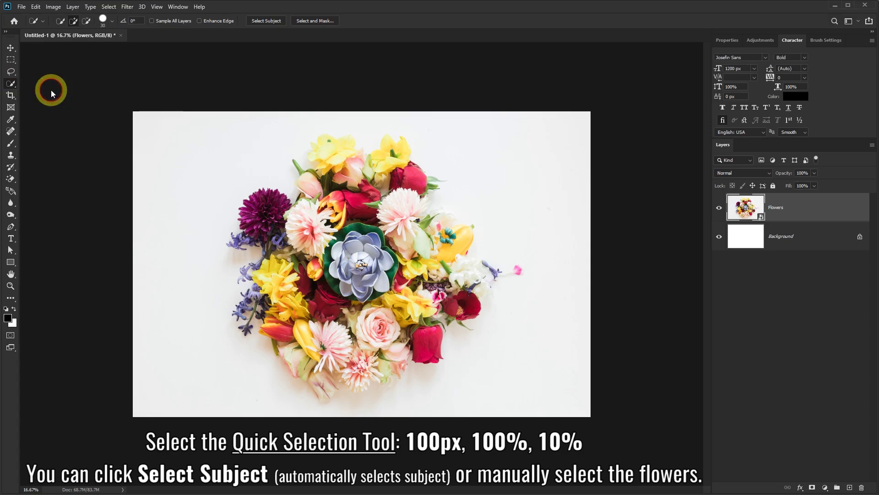
pyautogui.click(111, 23)
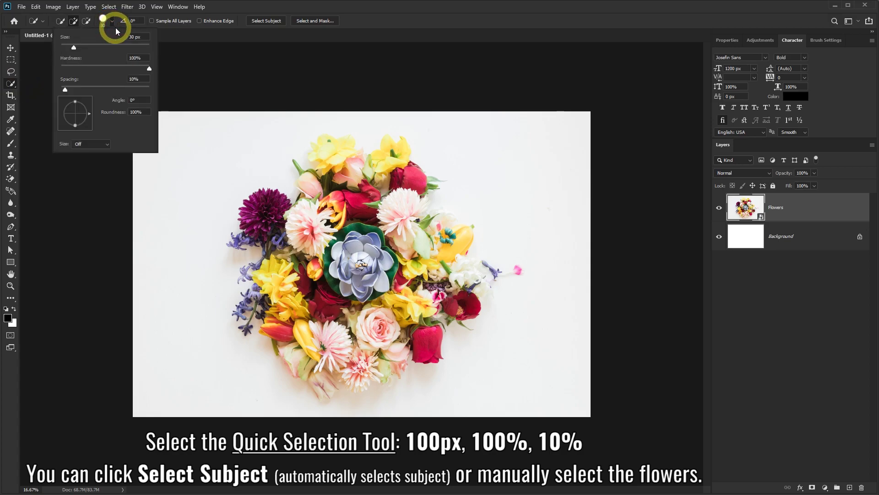
pyautogui.click(133, 37)
pyautogui.write('100')
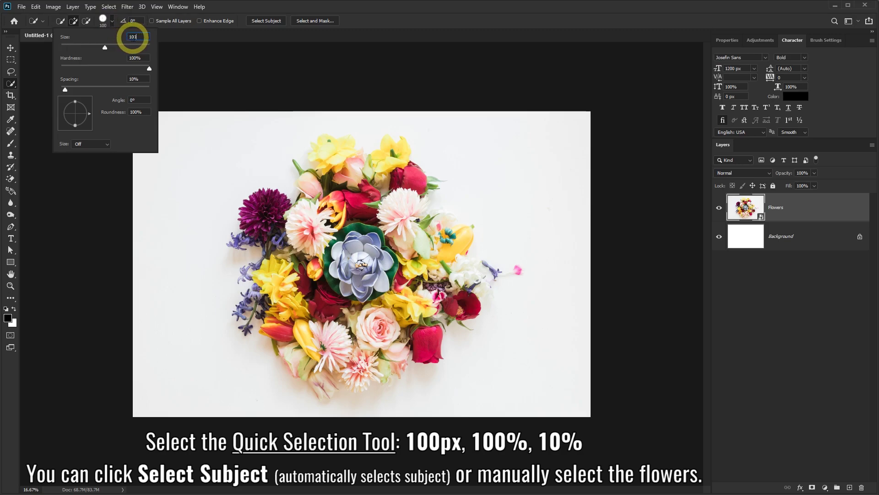
pyautogui.click(392, 6)
# Step: Select the flower arrangement with Select Subject, discarding the partial brushed selection, and refine the selection around the outer petals
pyautogui.click(363, 254)
pyautogui.moveTo(363, 254)
pyautogui.mouseDown()
pyautogui.moveTo(390, 284)
pyautogui.moveTo(422, 289)
pyautogui.moveTo(331, 330)
pyautogui.moveTo(303, 303)
pyautogui.moveTo(318, 245)
pyautogui.moveTo(353, 196)
pyautogui.mouseUp()
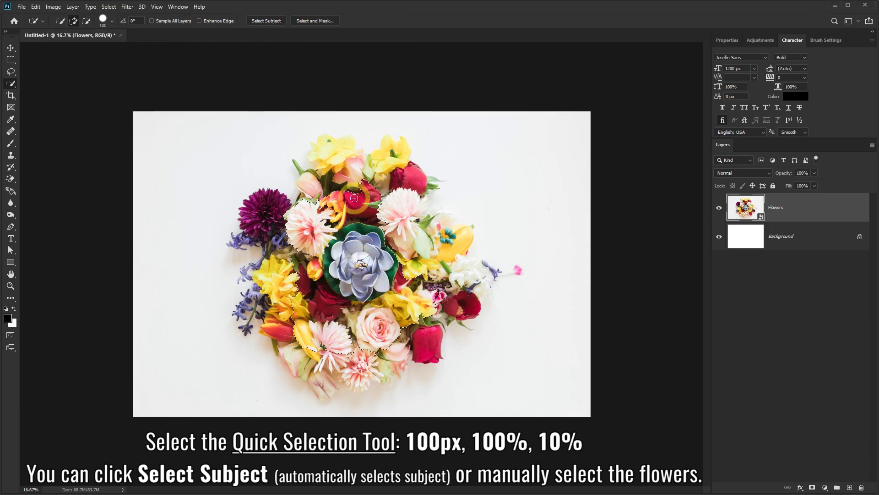
pyautogui.click(259, 21)
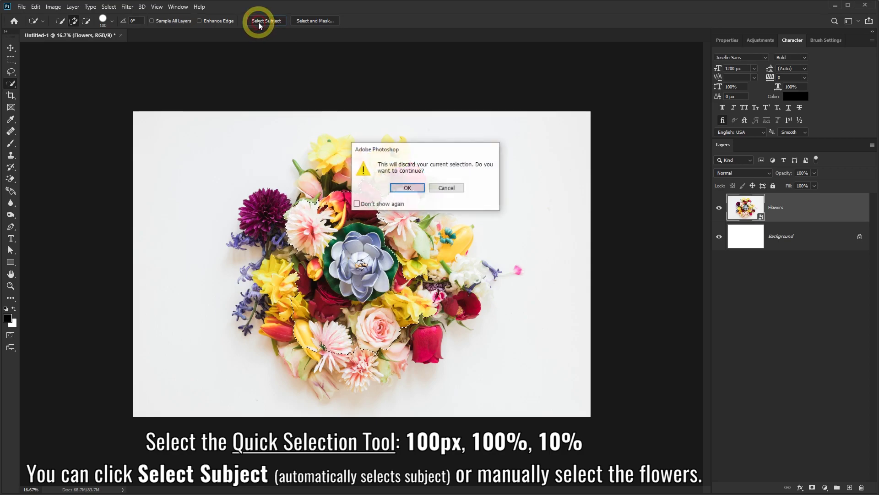
pyautogui.click(406, 188)
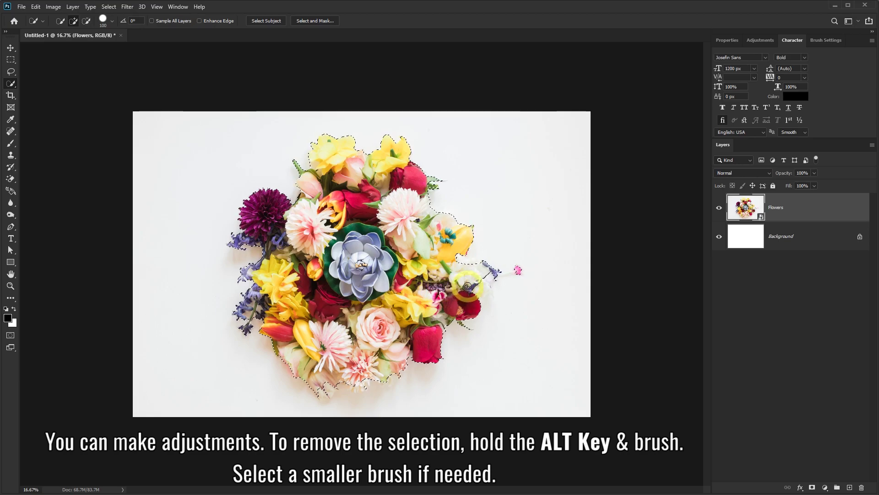
pyautogui.moveTo(474, 288)
pyautogui.mouseDown()
pyautogui.moveTo(450, 324)
pyautogui.moveTo(469, 300)
pyautogui.moveTo(510, 283)
pyautogui.moveTo(509, 313)
pyautogui.mouseUp()
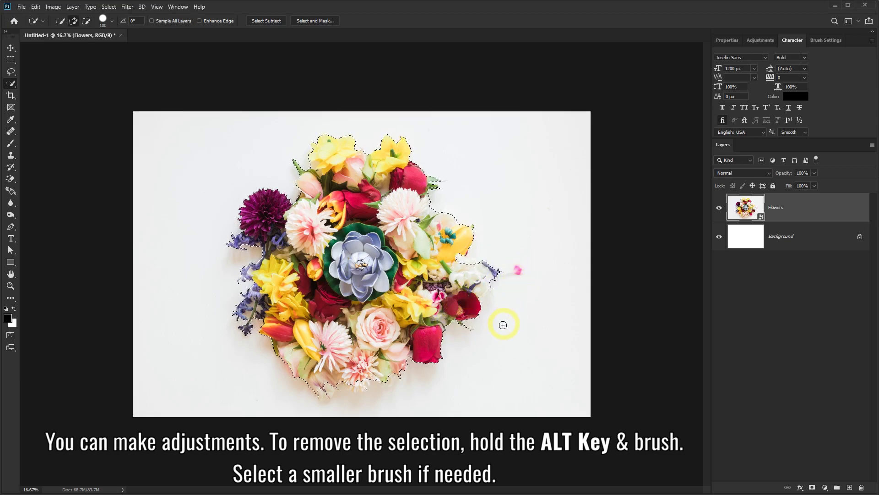
pyautogui.moveTo(415, 351); pyautogui.dragTo(371, 377)
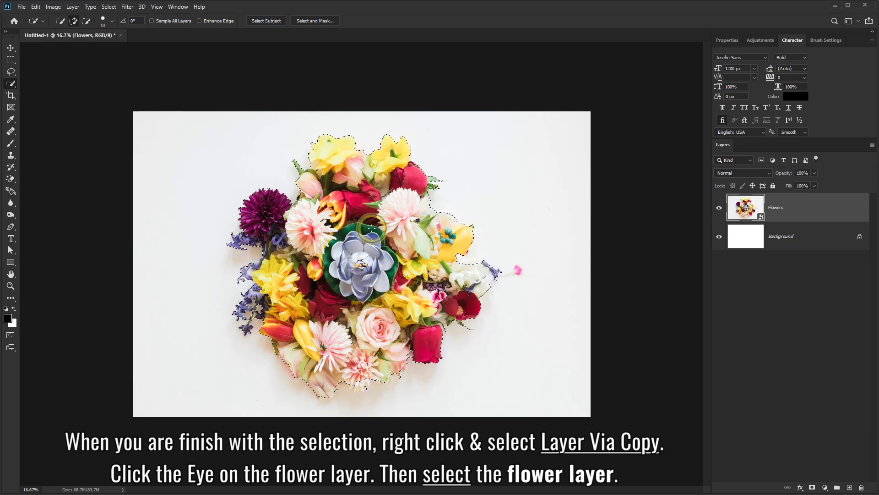
# Step: Copy the selected flowers to a new layer and hide the original Flowers photo layer
pyautogui.rightClick(374, 231)
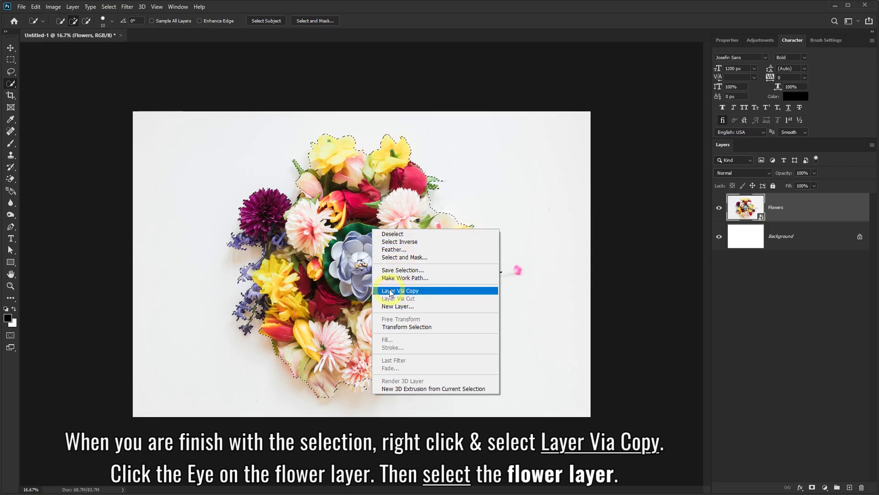
pyautogui.click(409, 293)
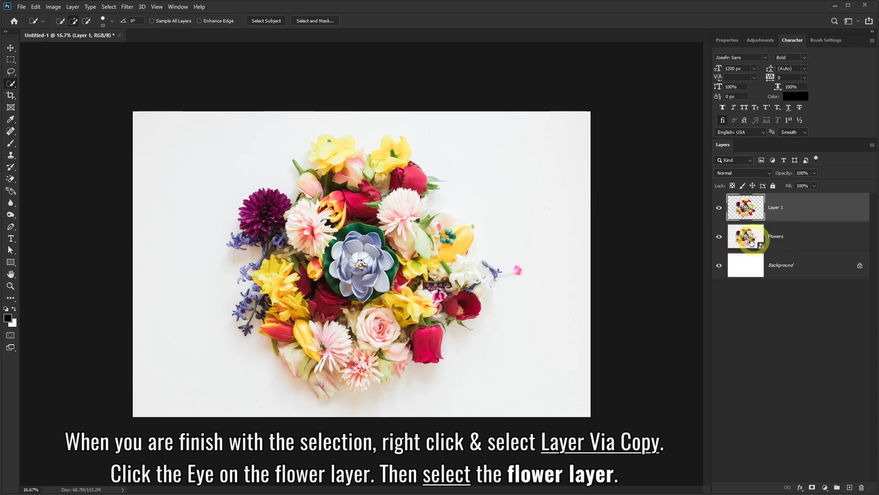
pyautogui.click(720, 237)
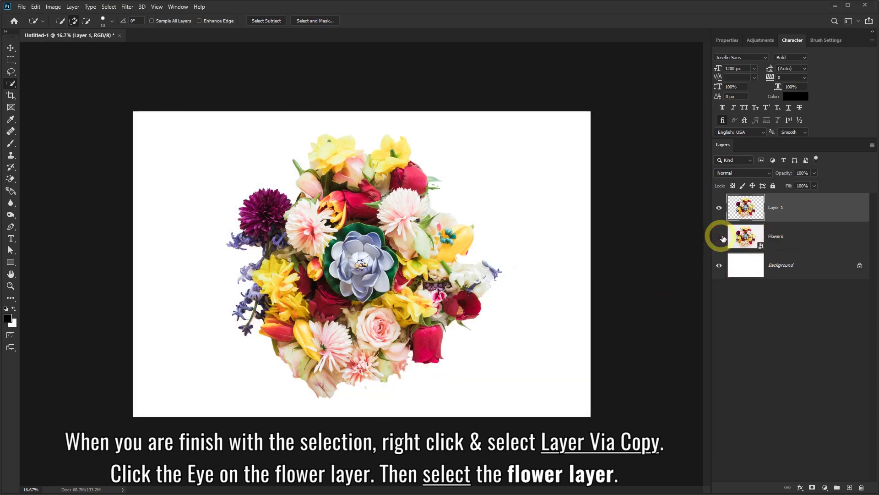
# Step: Add a Solid Color fill layer with the colour eec8c8 directly above the Flowers photo layer
pyautogui.click(790, 235)
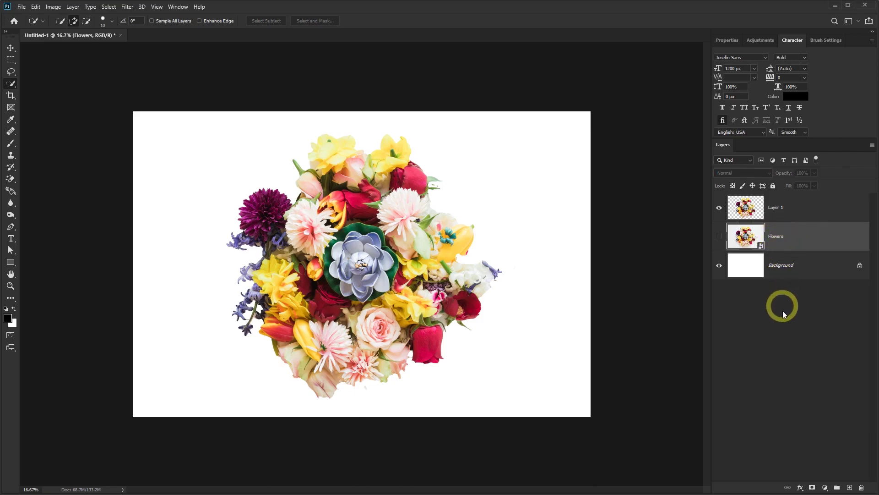
pyautogui.click(824, 487)
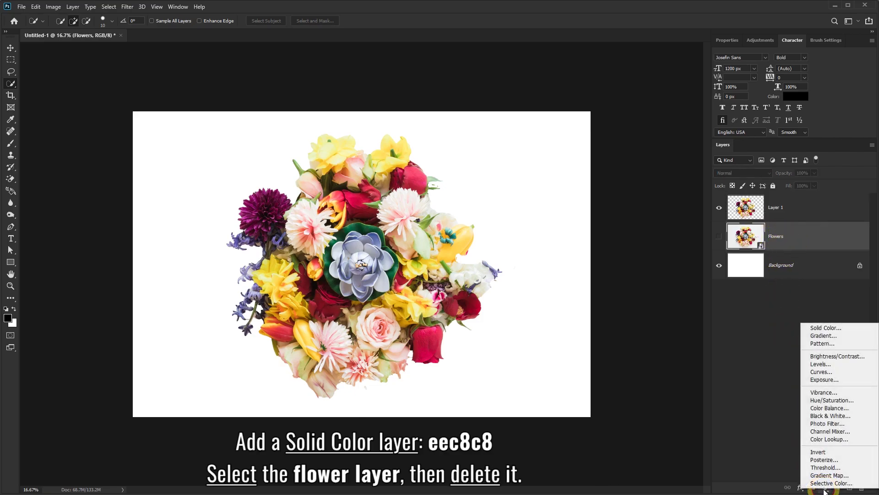
pyautogui.click(827, 328)
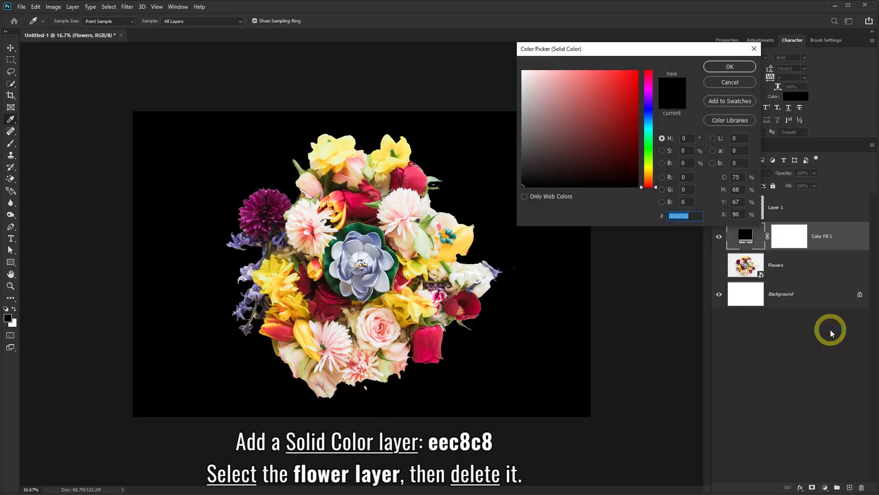
pyautogui.write('e')
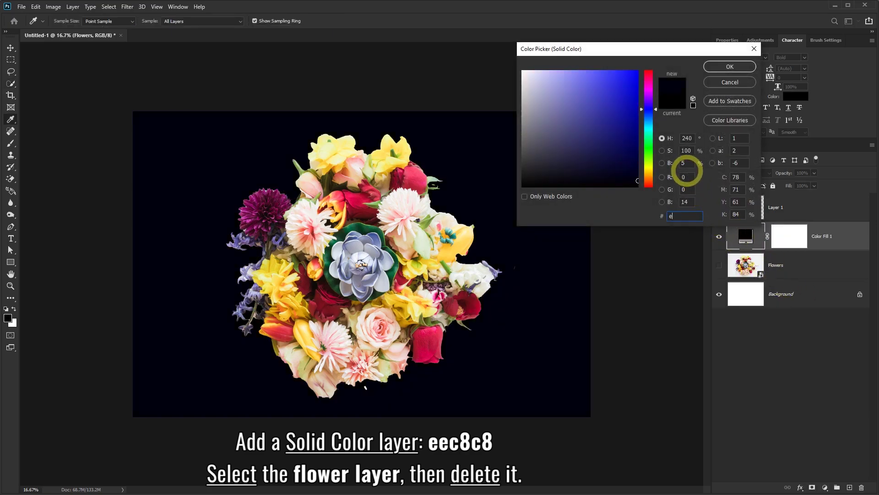
pyautogui.write('e')
pyautogui.write('c')
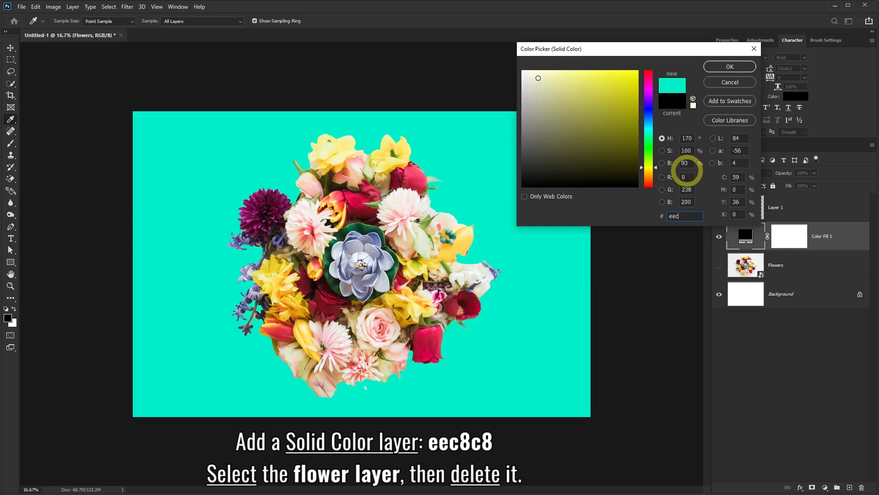
pyautogui.write('8c')
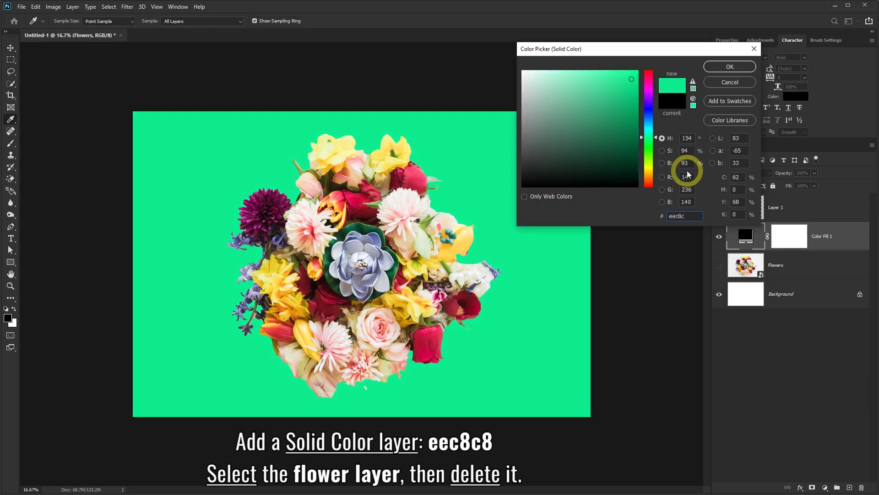
pyautogui.write('8')
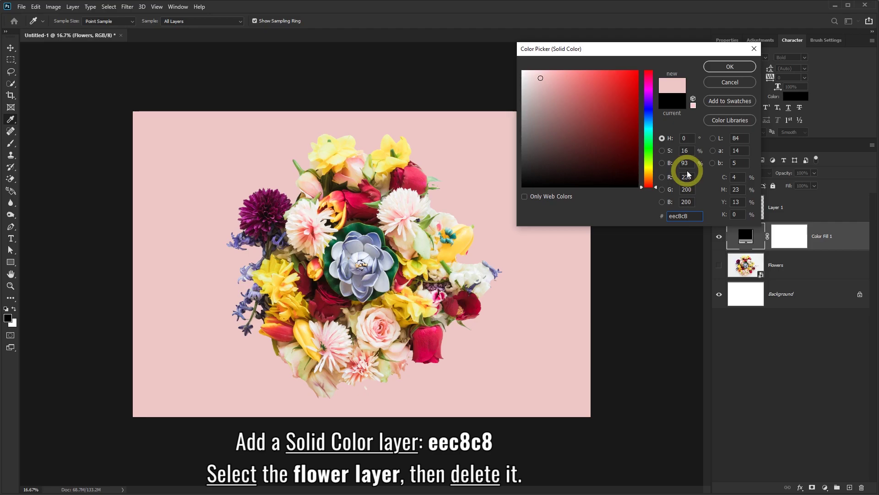
pyautogui.click(731, 67)
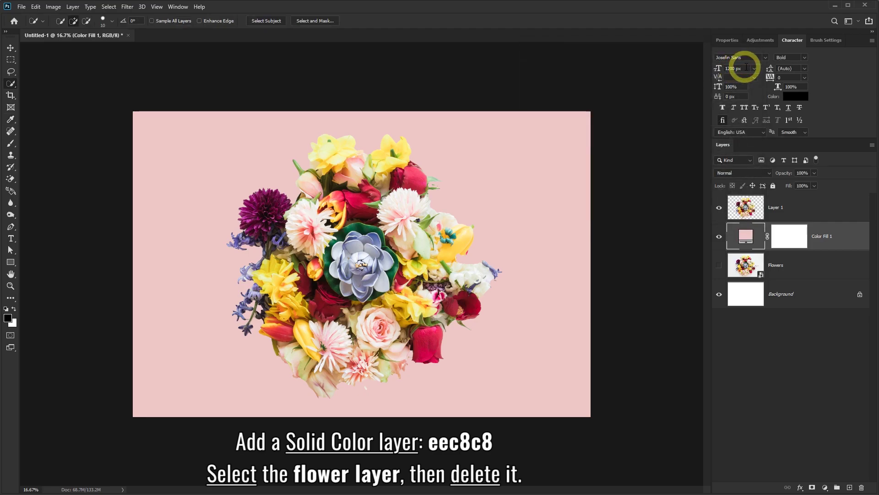
# Step: Delete the hidden Flowers photo layer
pyautogui.click(785, 263)
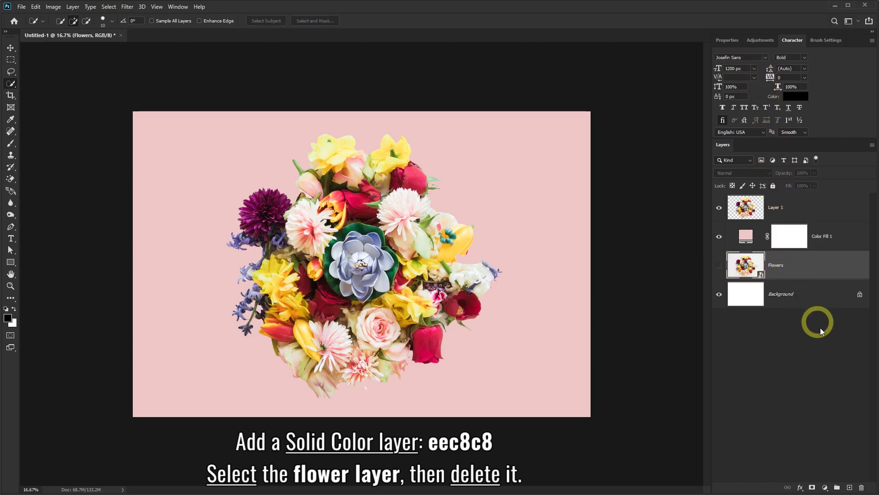
pyautogui.click(861, 488)
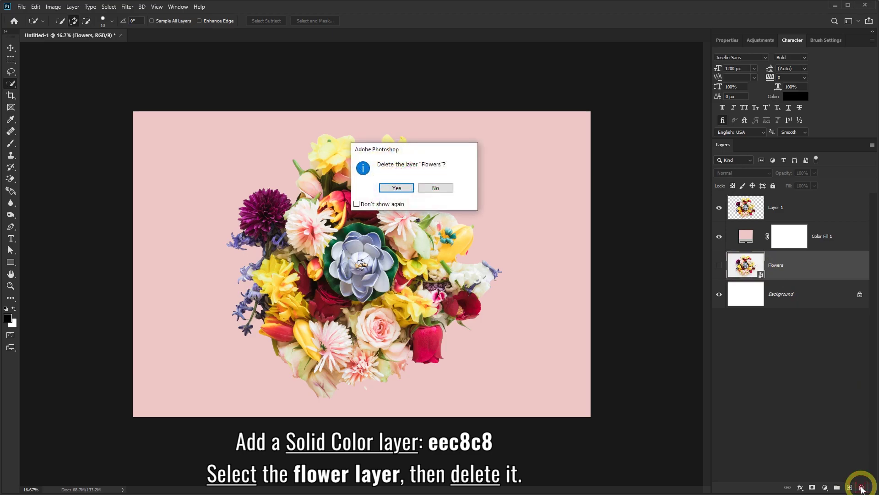
pyautogui.click(390, 187)
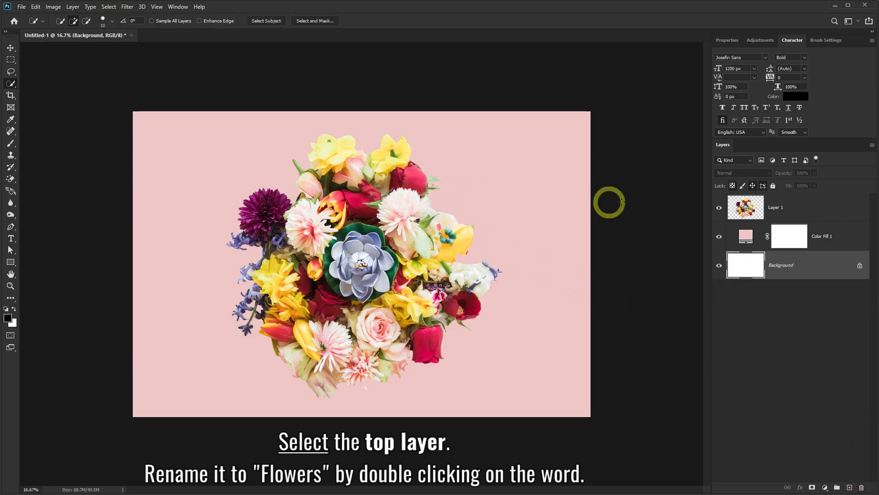
# Step: Rename the cut-out flower layer to Flowers and add a layer mask to it
pyautogui.click(807, 209)
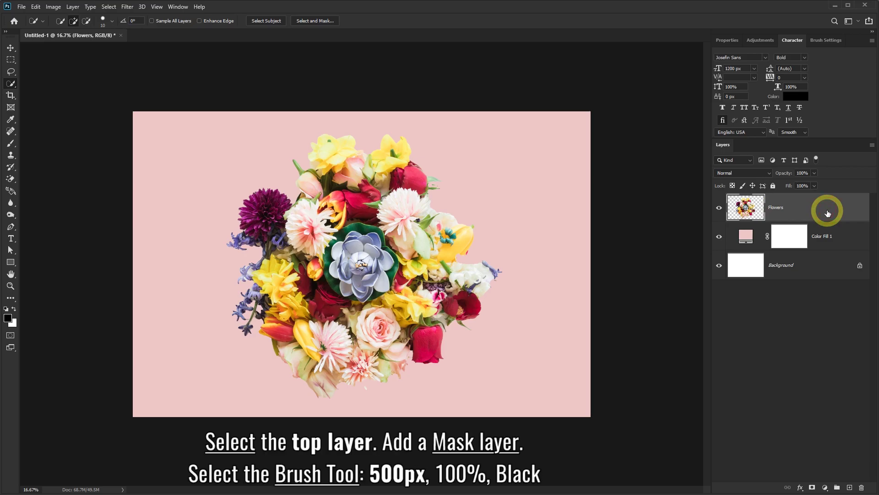
pyautogui.click(813, 488)
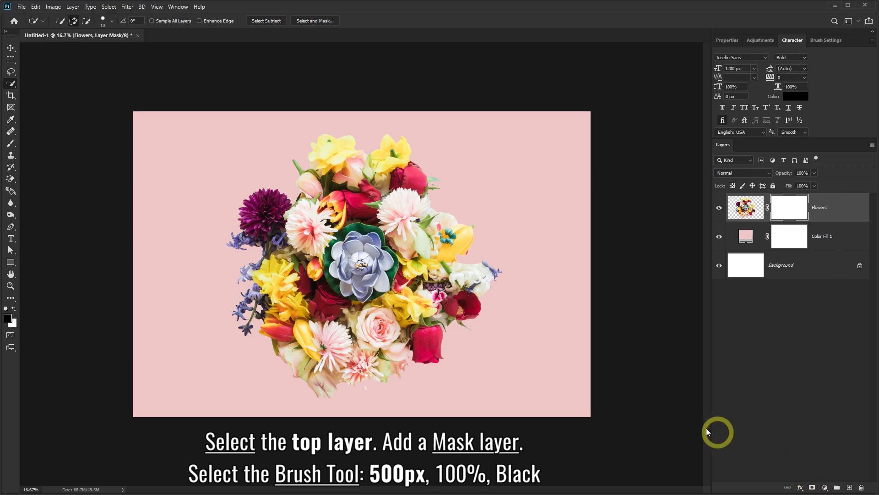
# Step: Paint black on the Flowers layer mask with a 500 px, 100% hardness brush to hide leftover bits below the bouquet
pyautogui.click(10, 144)
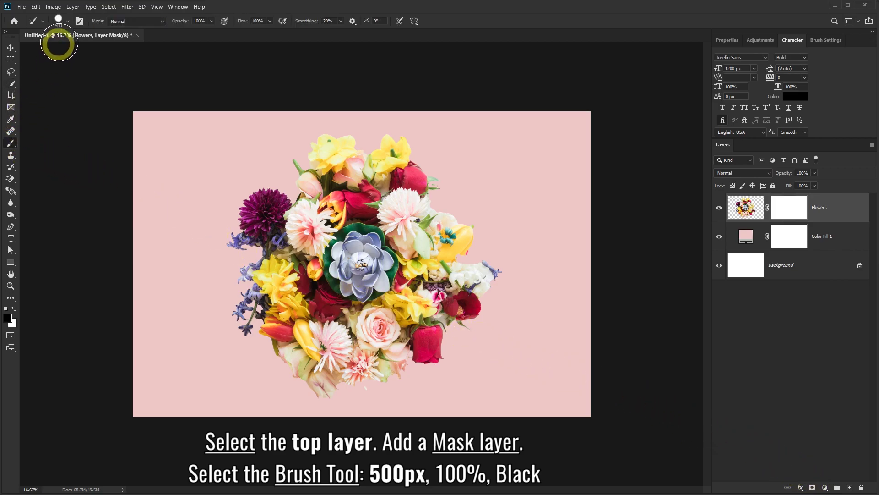
pyautogui.click(67, 24)
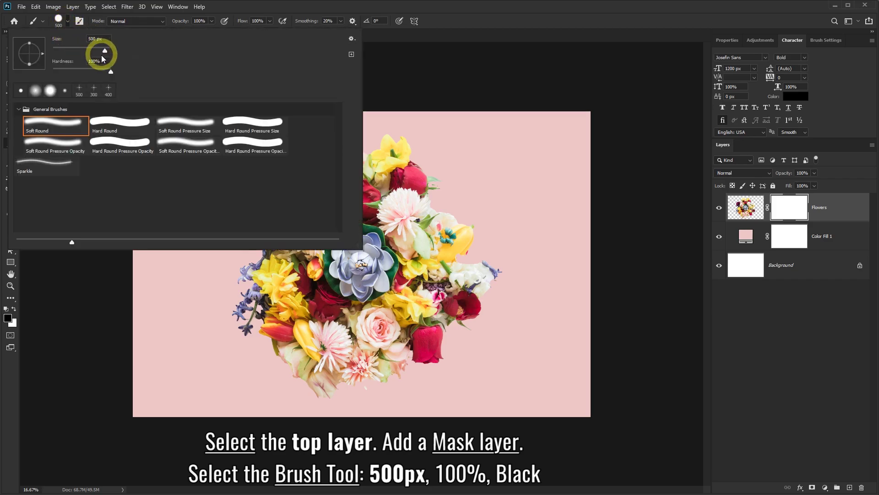
pyautogui.click(344, 3)
pyautogui.click(787, 207)
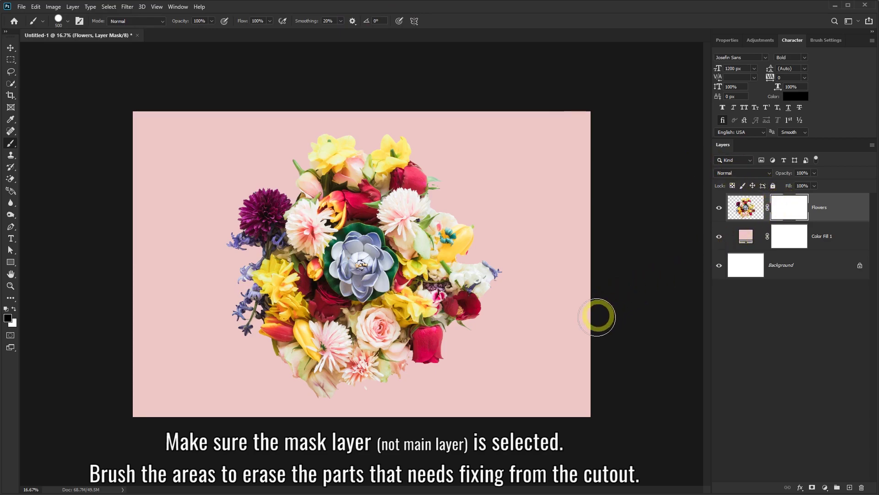
pyautogui.moveTo(367, 404)
pyautogui.mouseDown()
pyautogui.moveTo(321, 424)
pyautogui.moveTo(261, 390)
pyautogui.mouseUp()
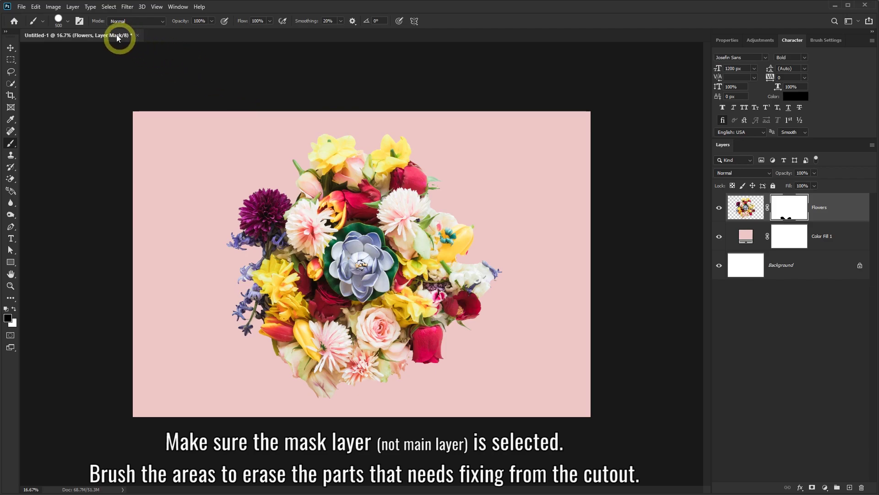
# Step: Set the brush size to 50 px and mask out small stray spots around the upper-right edge of the bouquet
pyautogui.click(67, 23)
pyautogui.moveTo(106, 39); pyautogui.dragTo(85, 39)
pyautogui.write('50')
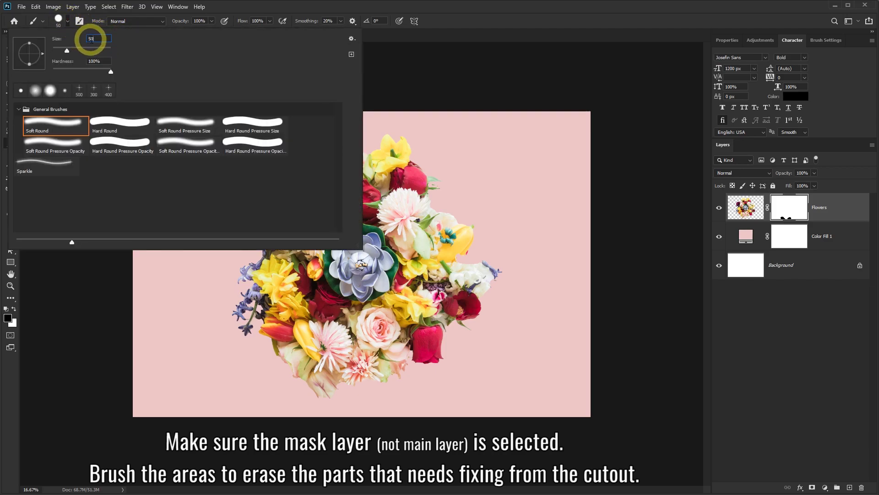
pyautogui.click(449, 25)
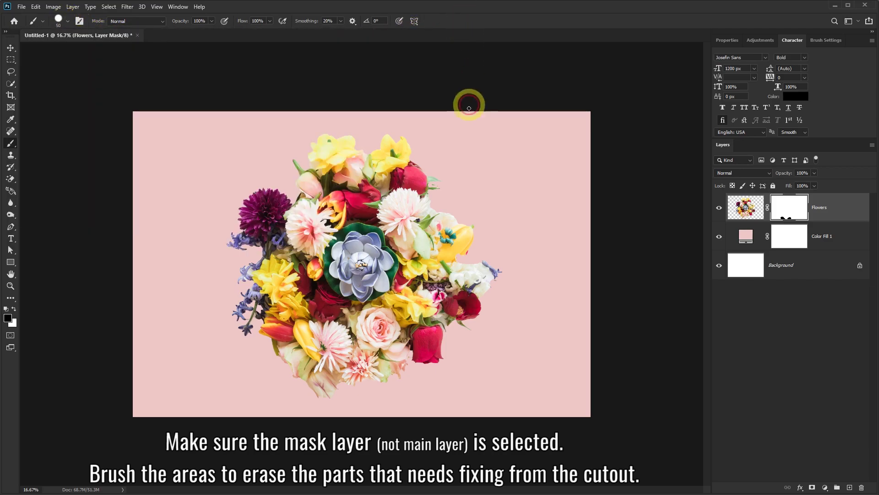
pyautogui.click(443, 185)
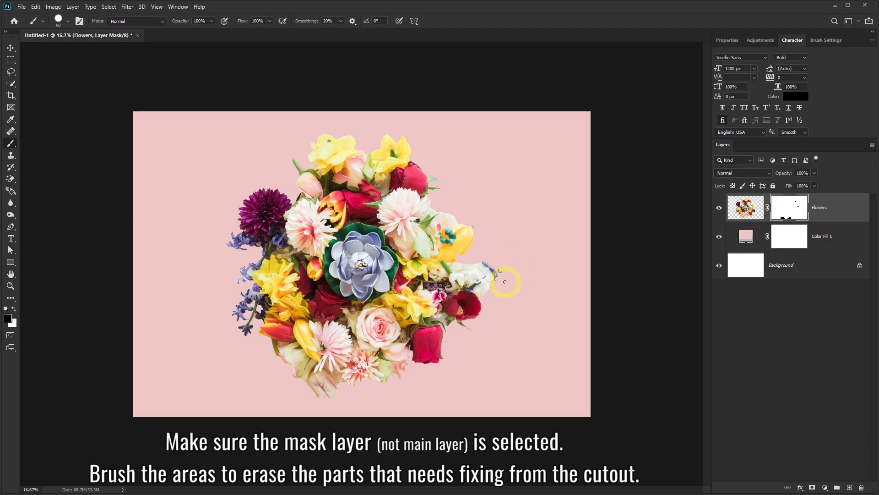
# Step: Toggle the Flowers layer's visibility off and on to check the cleaned-up cutout
pyautogui.click(719, 208)
pyautogui.click(719, 208)
pyautogui.click(719, 208)
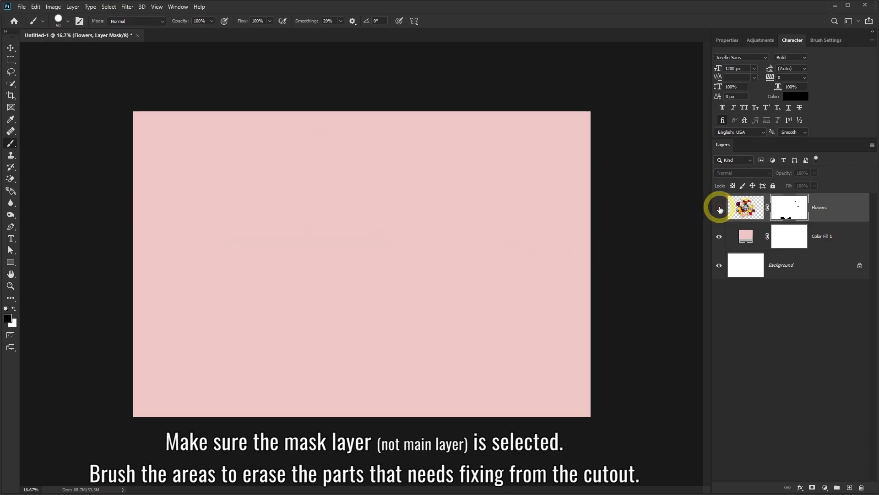
pyautogui.click(720, 208)
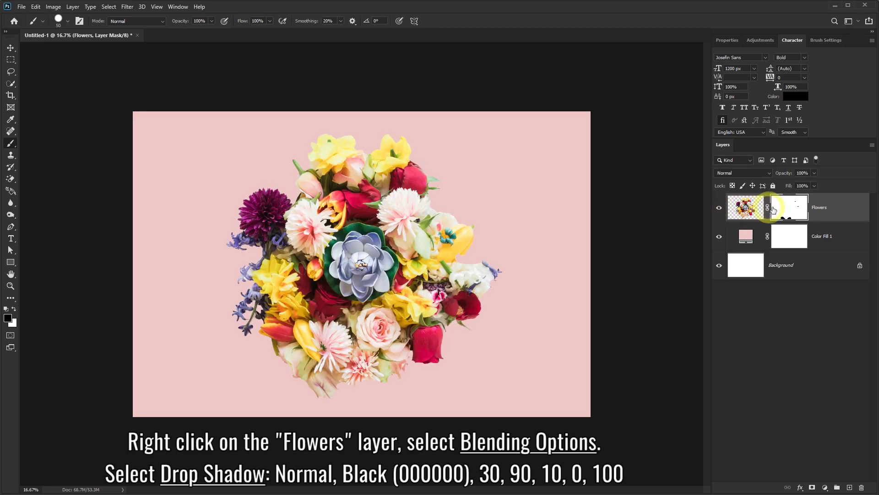
# Step: Add a Drop Shadow to the Flowers layer: Normal, black 000000, opacity 30%, angle 90°, distance 10 px, spread 0%, size 100 px
pyautogui.rightClick(836, 206)
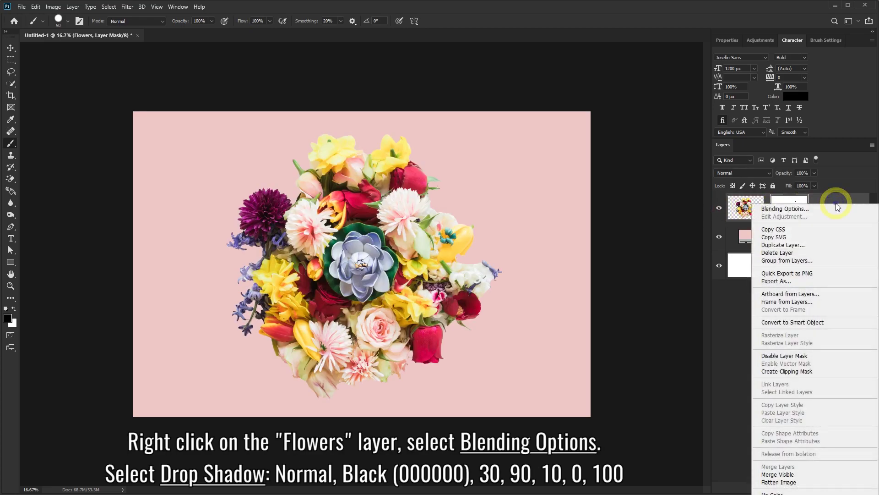
pyautogui.click(783, 210)
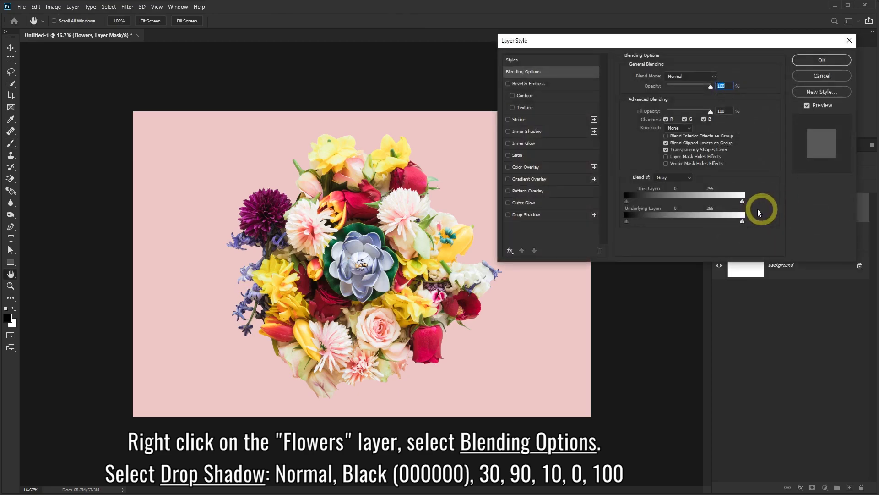
pyautogui.click(554, 219)
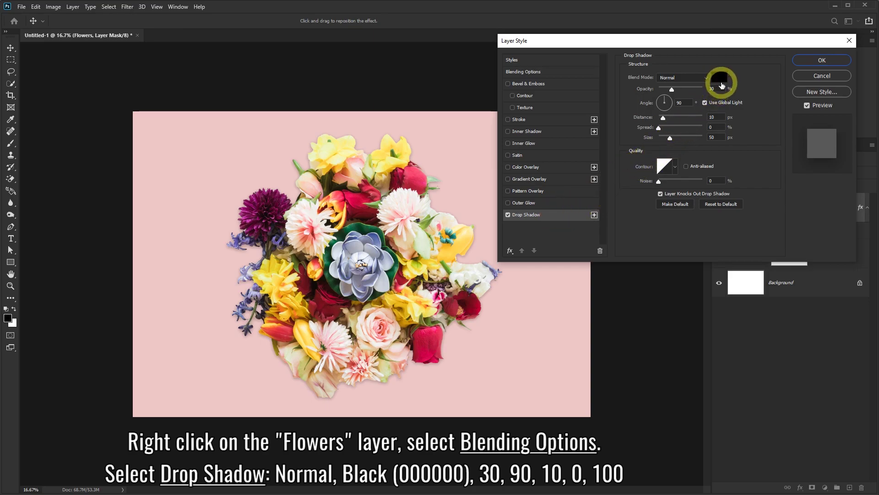
pyautogui.click(720, 80)
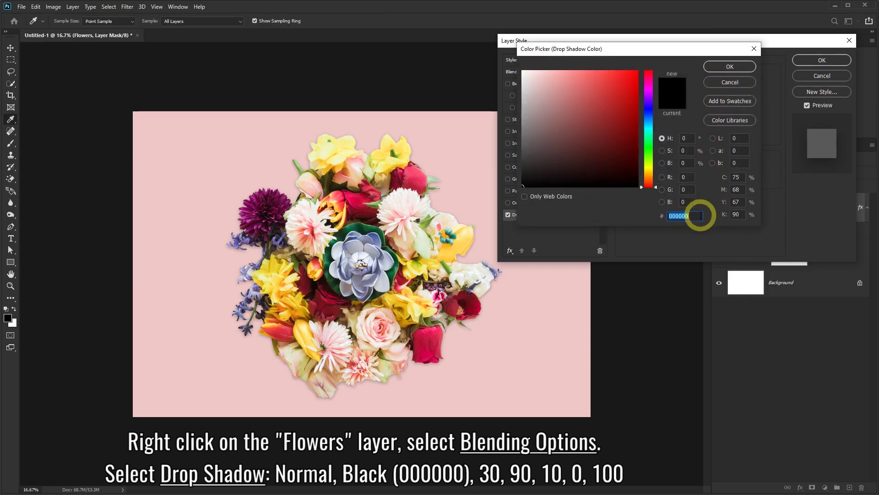
pyautogui.click(726, 67)
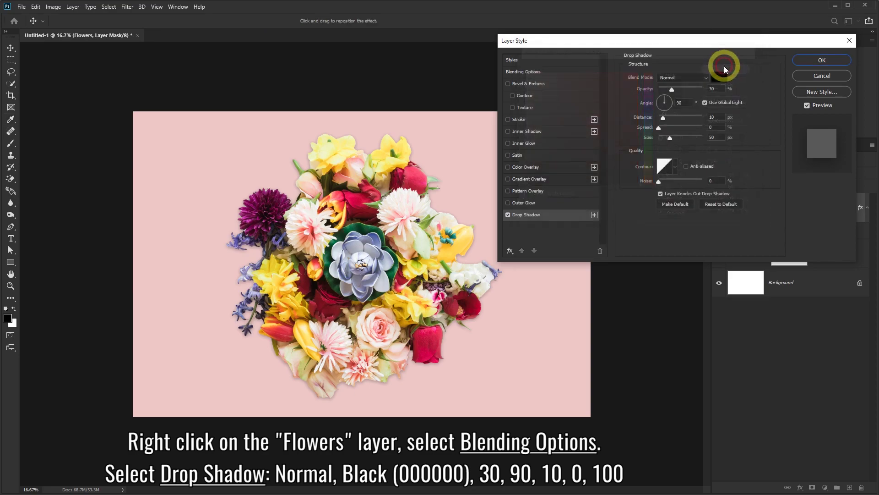
pyautogui.click(714, 138)
pyautogui.press('BackSpace')
pyautogui.press('BackSpace')
pyautogui.write('100')
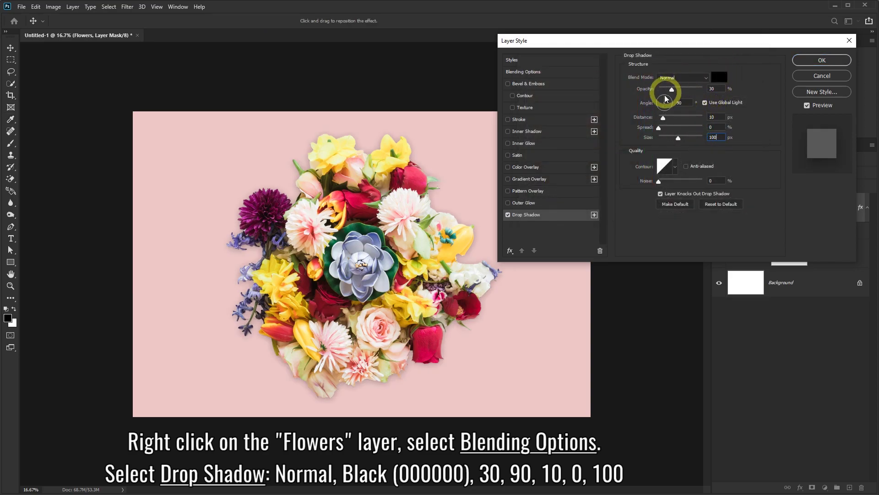
pyautogui.click(811, 60)
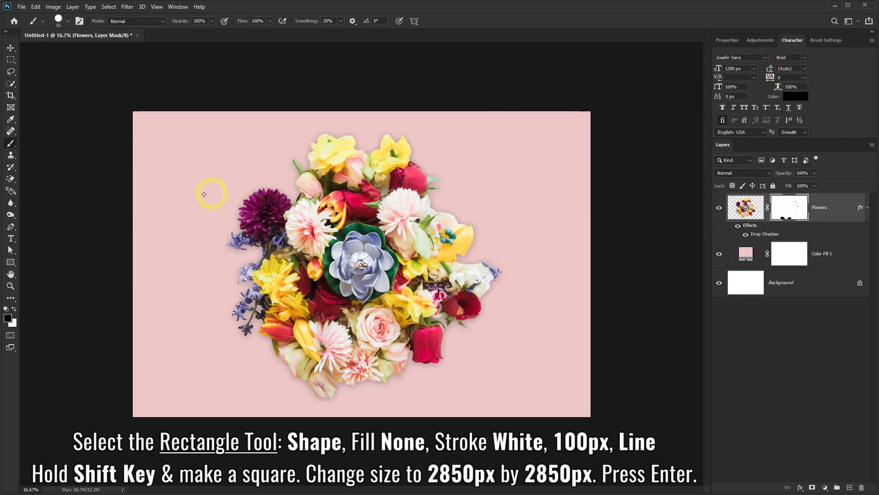
# Step: Configure the Rectangle Tool in Shape mode with no fill and a white (ffffff), 100 px solid line stroke
pyautogui.click(11, 264)
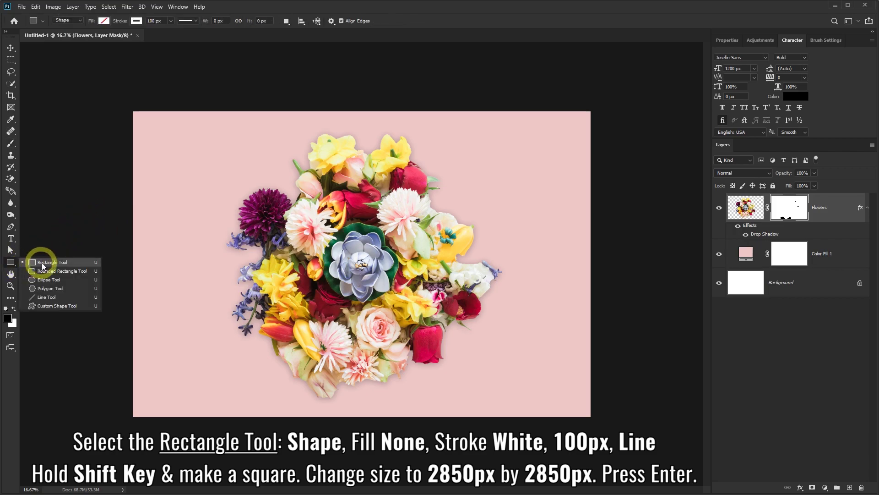
pyautogui.click(54, 264)
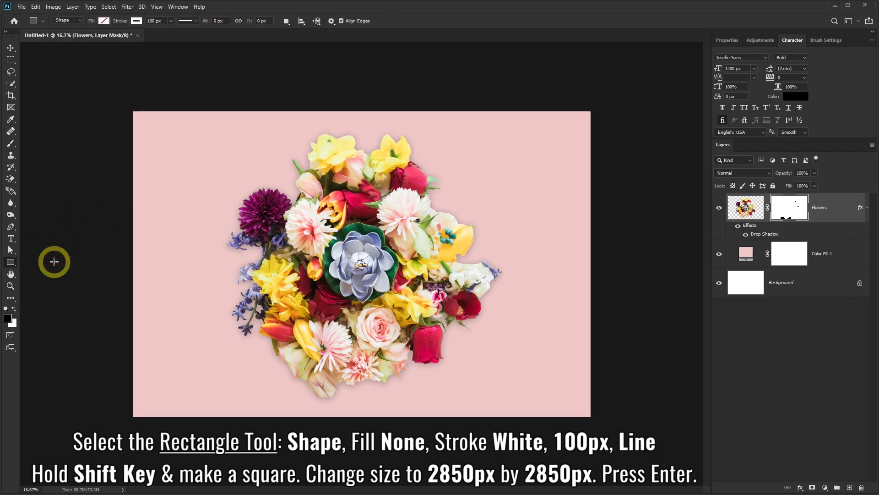
pyautogui.click(79, 21)
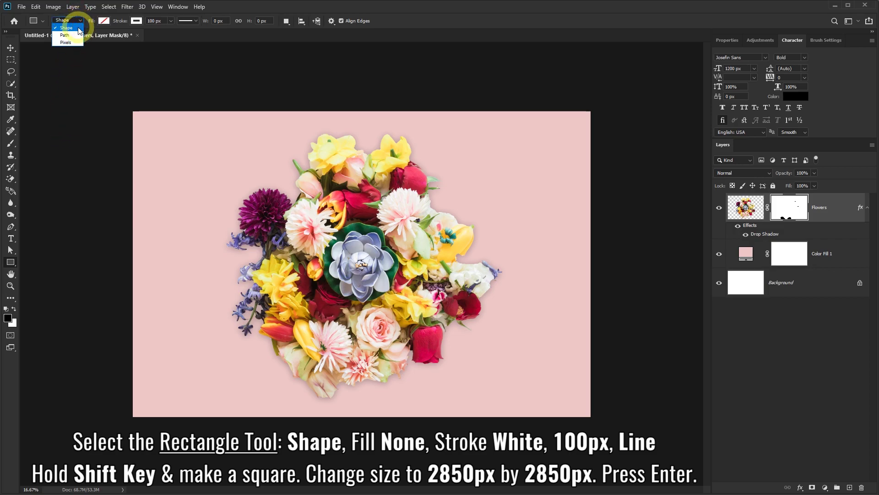
pyautogui.click(74, 31)
pyautogui.click(104, 21)
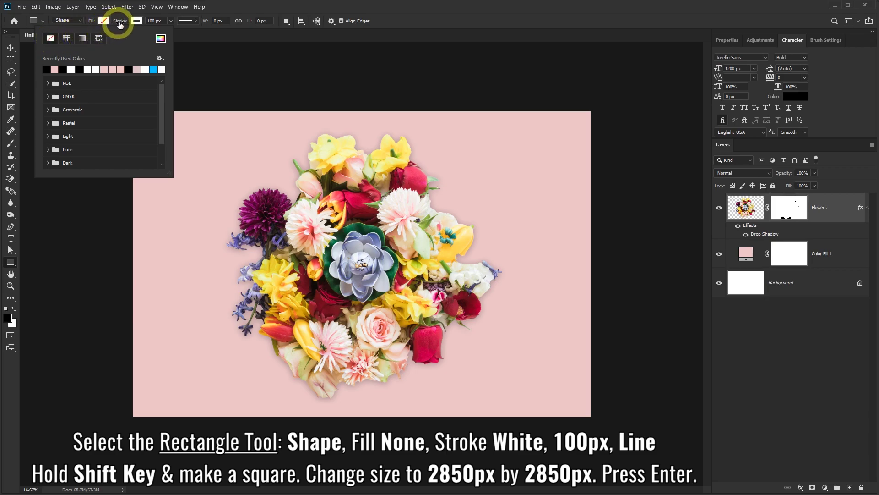
pyautogui.click(136, 20)
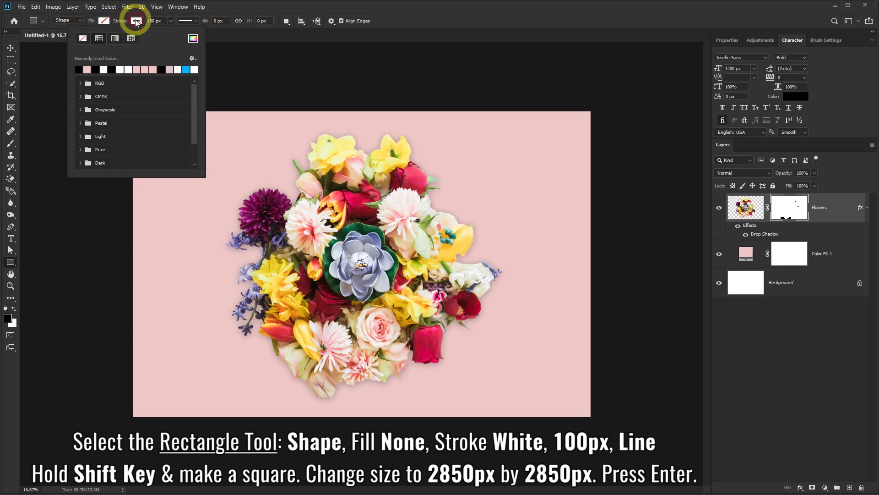
pyautogui.click(193, 38)
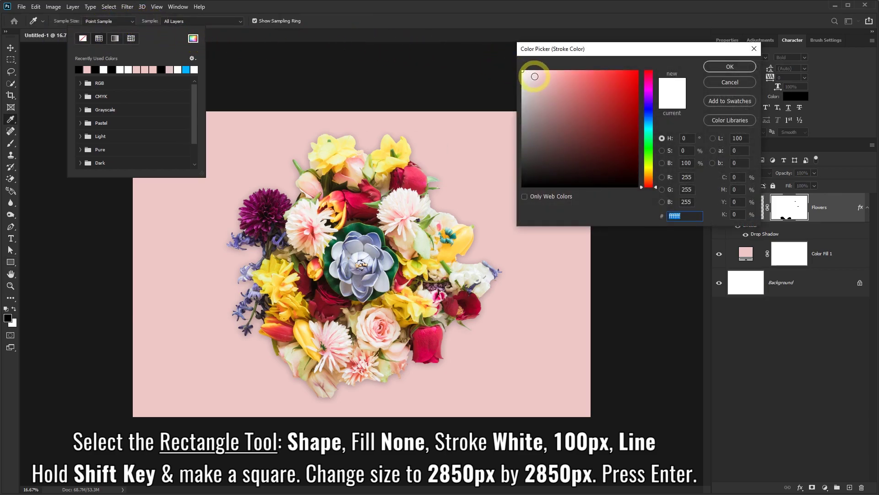
pyautogui.click(731, 68)
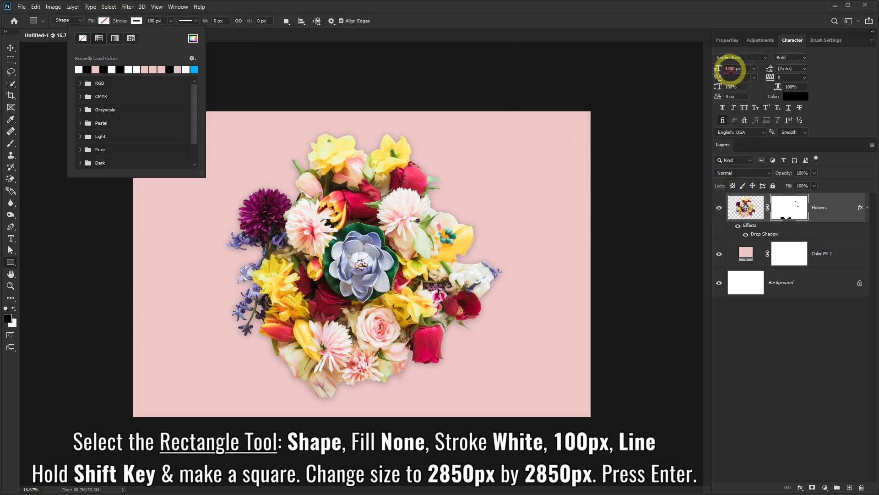
pyautogui.click(258, 9)
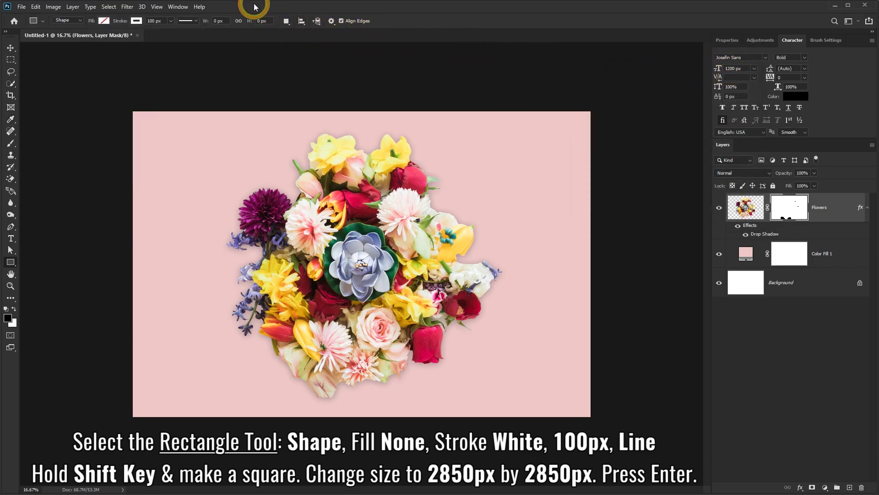
pyautogui.click(196, 21)
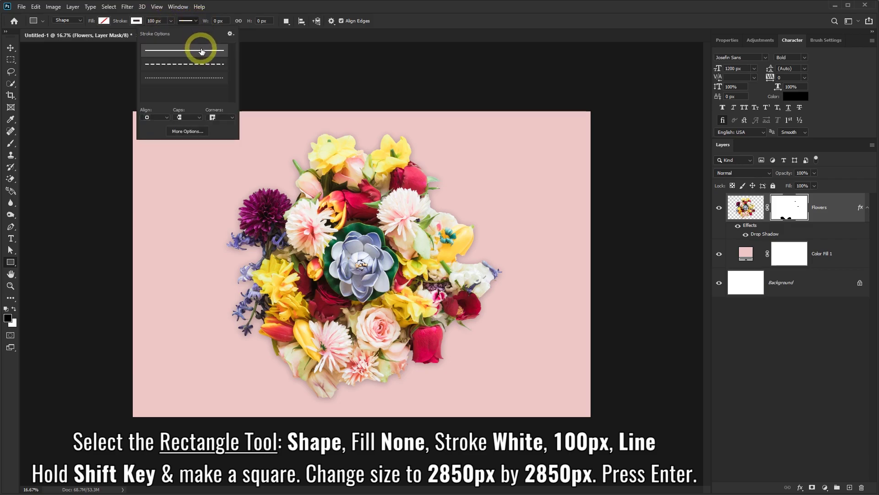
pyautogui.click(253, 6)
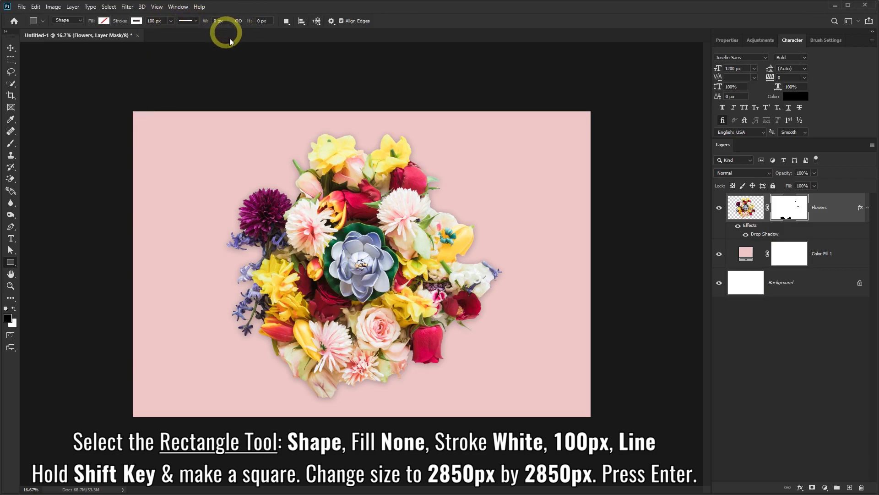
# Step: Draw a square frame over the flowers and set its width and height to 2850 px
pyautogui.moveTo(238, 150)
pyautogui.mouseDown()
pyautogui.moveTo(351, 232)
pyautogui.moveTo(508, 374)
pyautogui.mouseUp()
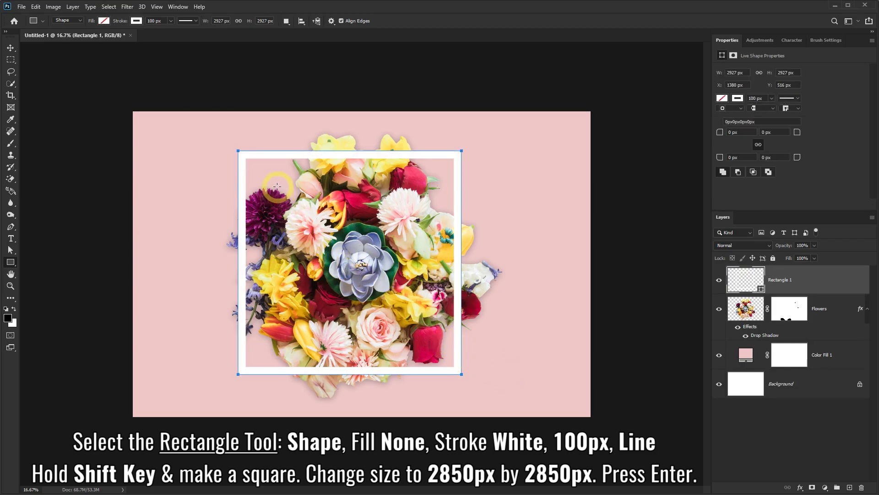
pyautogui.click(222, 21)
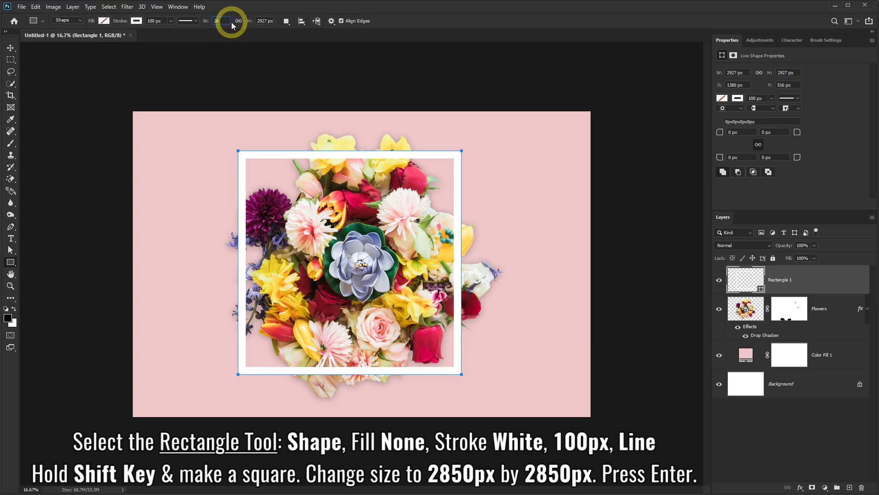
pyautogui.press('Return')
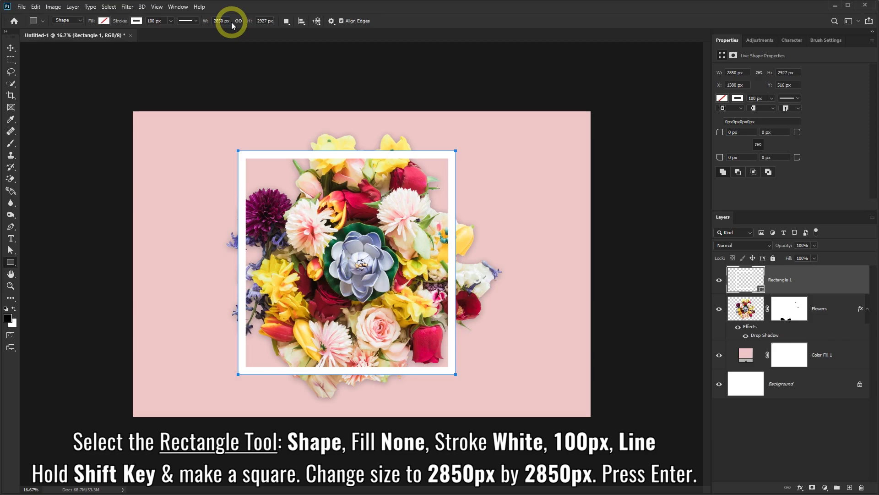
pyautogui.click(272, 21)
pyautogui.write('2850')
pyautogui.press('Return')
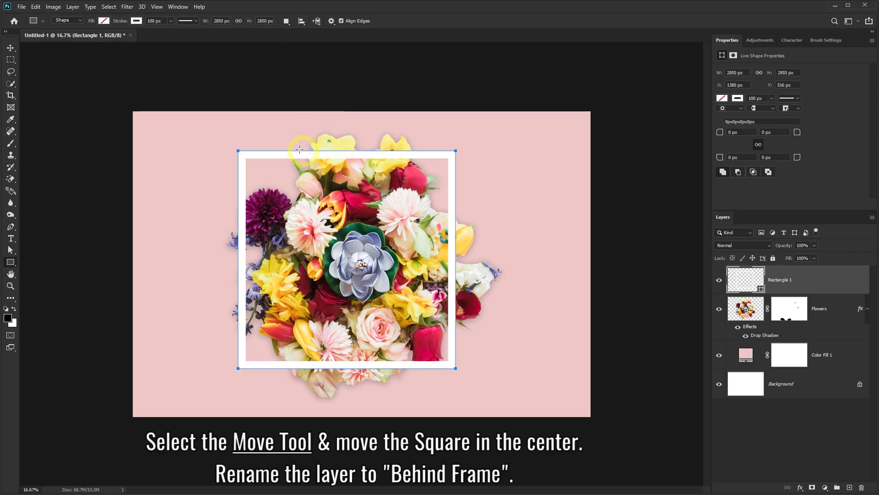
# Step: Move the white square frame to the center of the canvas and rename its layer Behind Frame
pyautogui.click(10, 47)
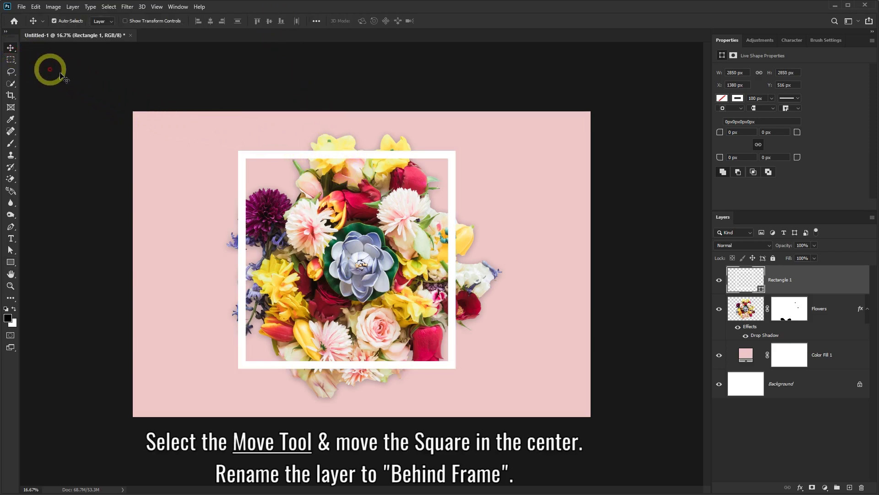
pyautogui.moveTo(323, 157); pyautogui.dragTo(341, 160)
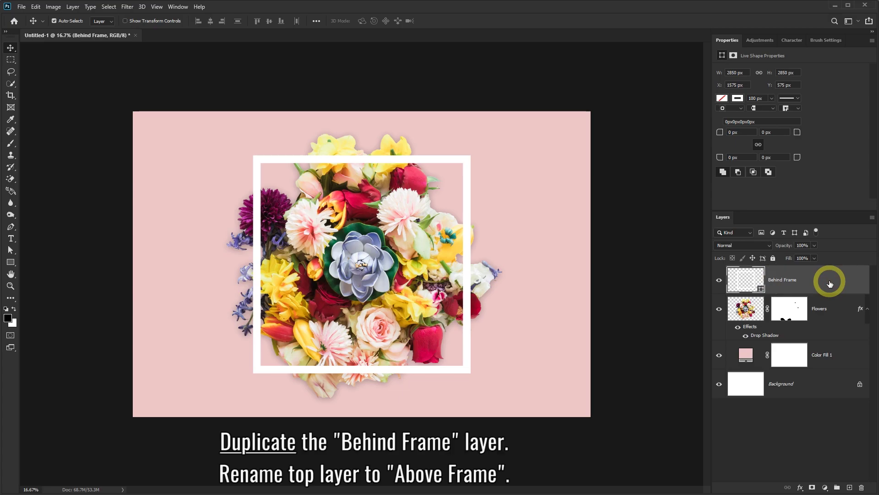
# Step: Duplicate the Behind Frame layer and rename the copy Above Frame
pyautogui.moveTo(830, 284); pyautogui.dragTo(851, 488)
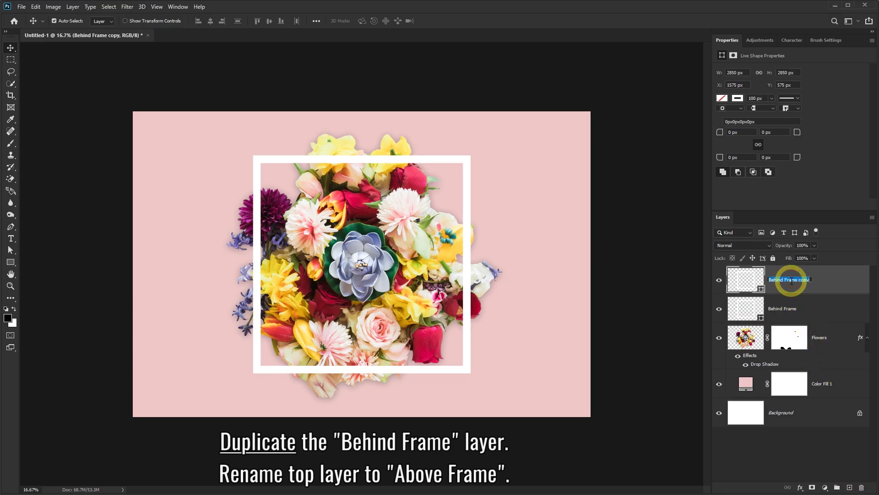
pyautogui.click(792, 280)
pyautogui.write('Above Frame')
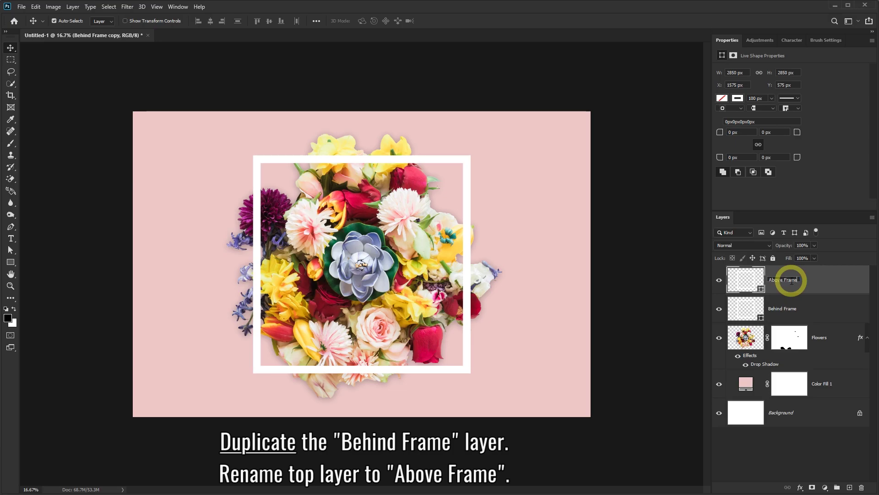
pyautogui.click(825, 282)
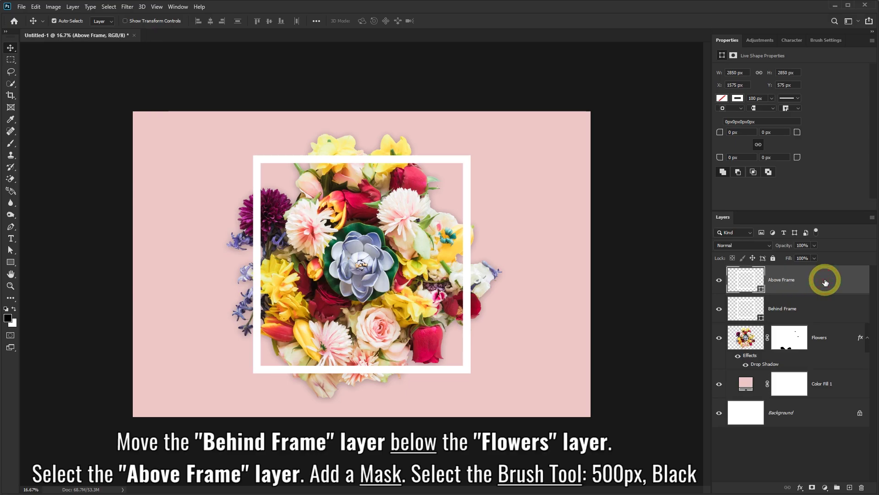
# Step: Move the Behind Frame layer below the Flowers layer and add a layer mask to the Above Frame layer
pyautogui.click(818, 312)
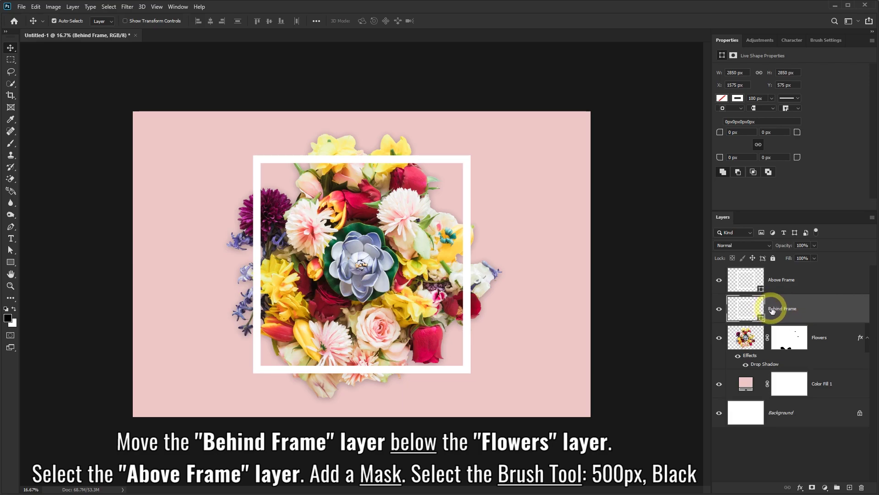
pyautogui.moveTo(832, 313); pyautogui.dragTo(825, 365)
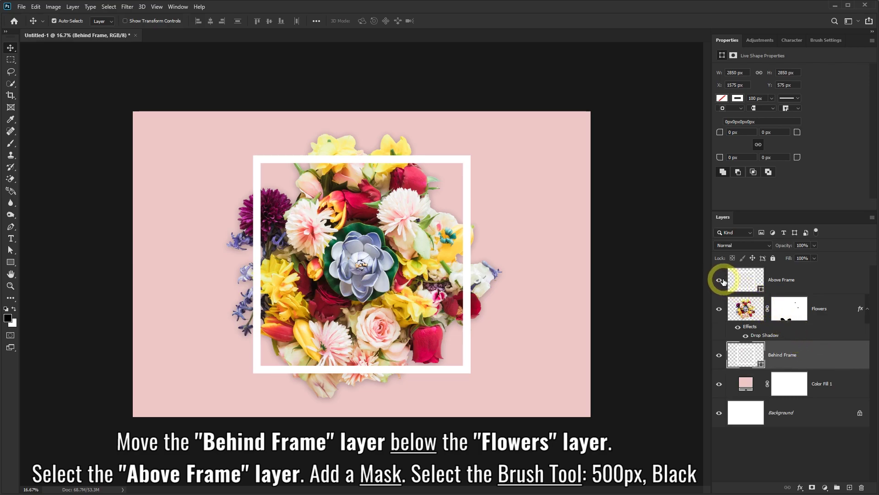
pyautogui.click(773, 279)
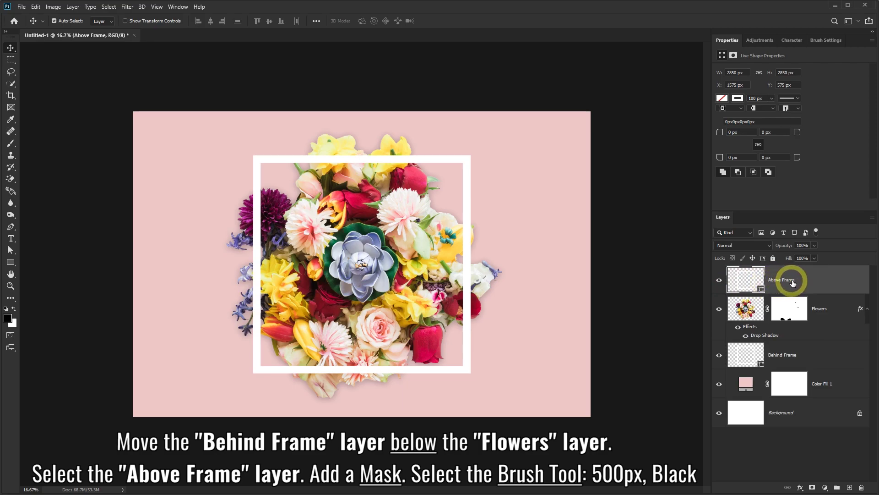
pyautogui.click(812, 487)
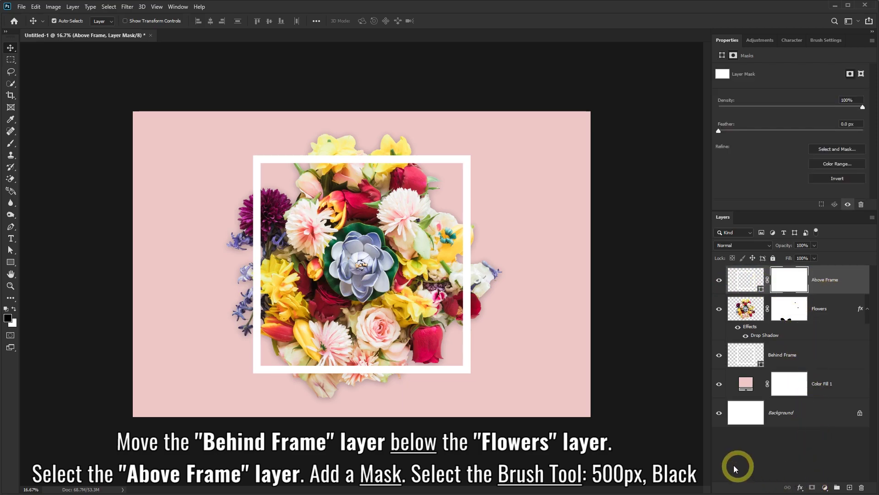
# Step: Set up the Brush Tool with a size of 500 px and black as the foreground color
pyautogui.click(11, 145)
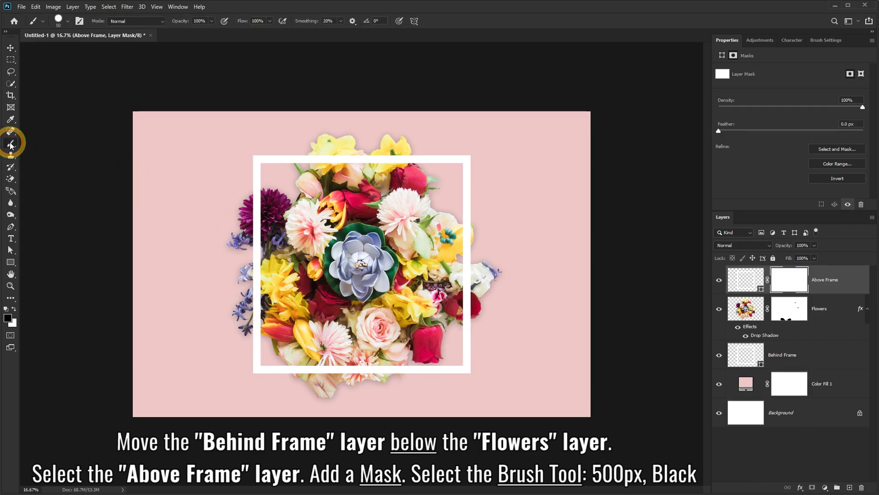
pyautogui.click(68, 21)
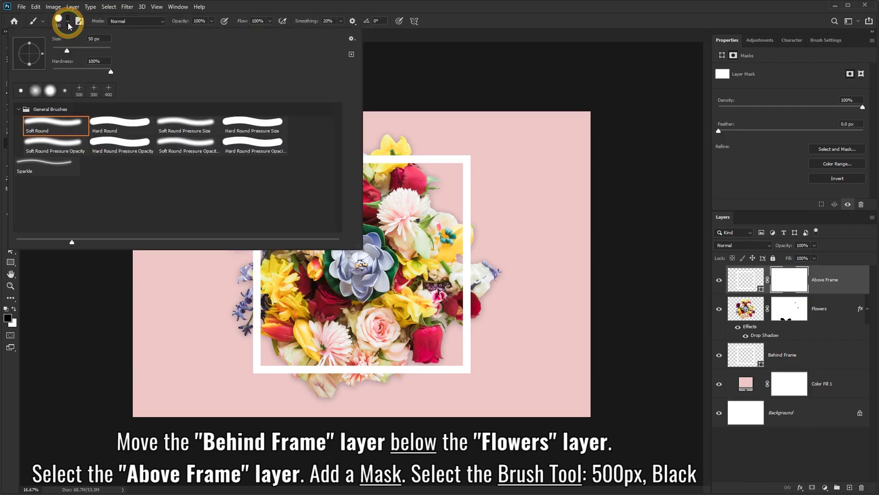
pyautogui.click(97, 38)
pyautogui.write('500')
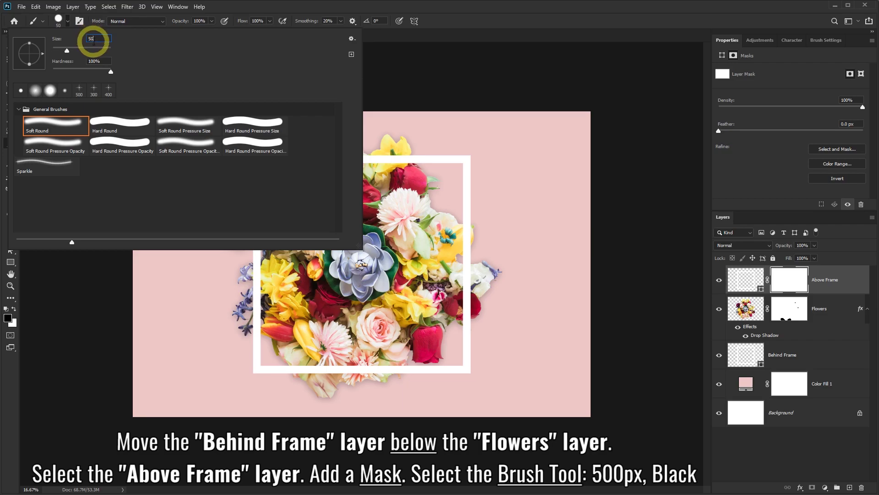
pyautogui.click(228, 7)
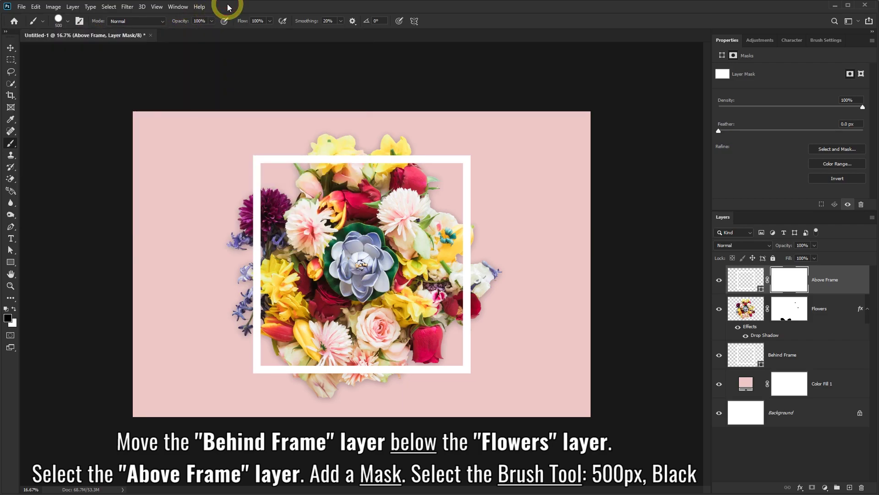
pyautogui.click(8, 318)
pyautogui.click(691, 216)
pyautogui.click(728, 67)
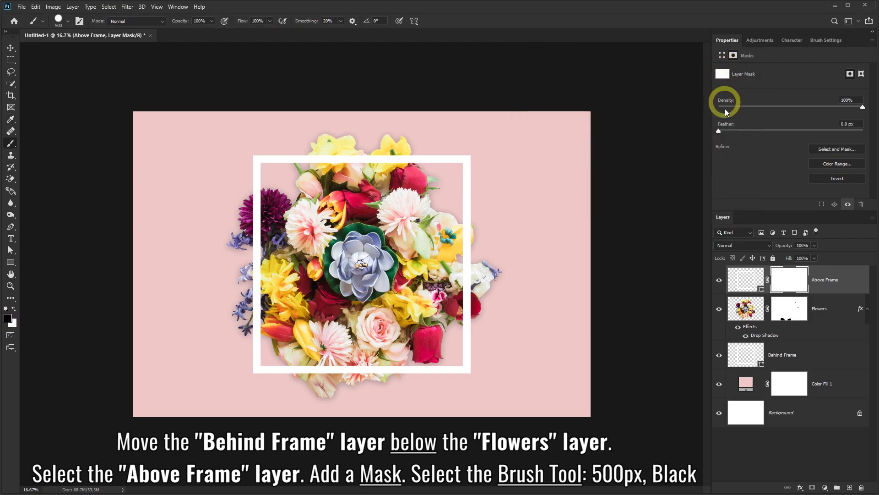
# Step: Paint black on the Above Frame mask over the frame's top and bottom edges where the flowers cross, and compare with the layer hidden
pyautogui.click(788, 282)
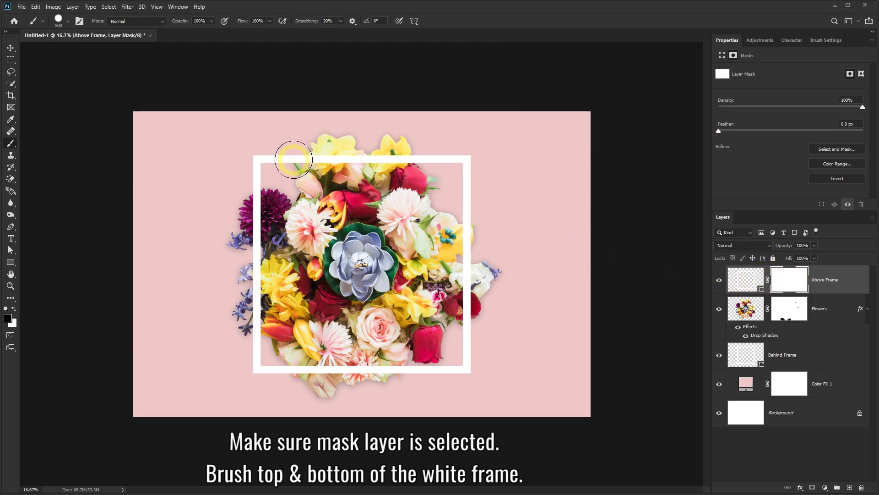
pyautogui.moveTo(294, 160)
pyautogui.mouseDown()
pyautogui.moveTo(445, 161)
pyautogui.moveTo(279, 157)
pyautogui.mouseUp()
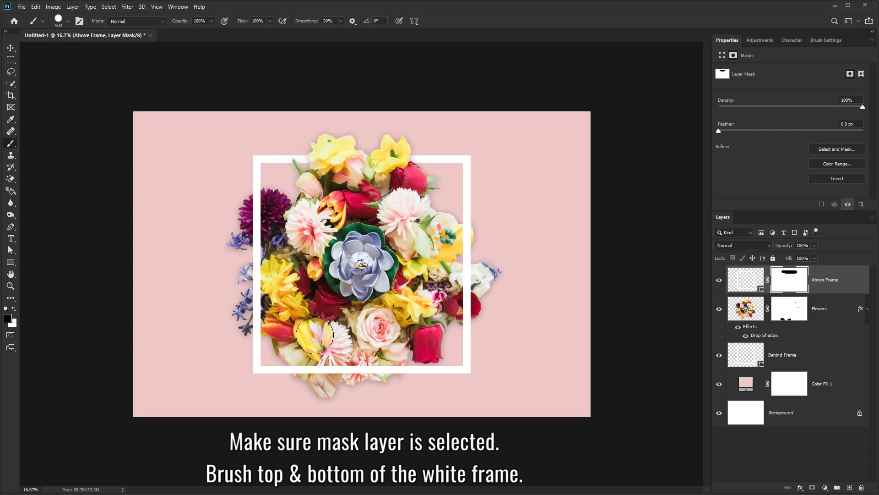
pyautogui.moveTo(283, 369)
pyautogui.mouseDown()
pyautogui.moveTo(447, 373)
pyautogui.moveTo(434, 369)
pyautogui.mouseUp()
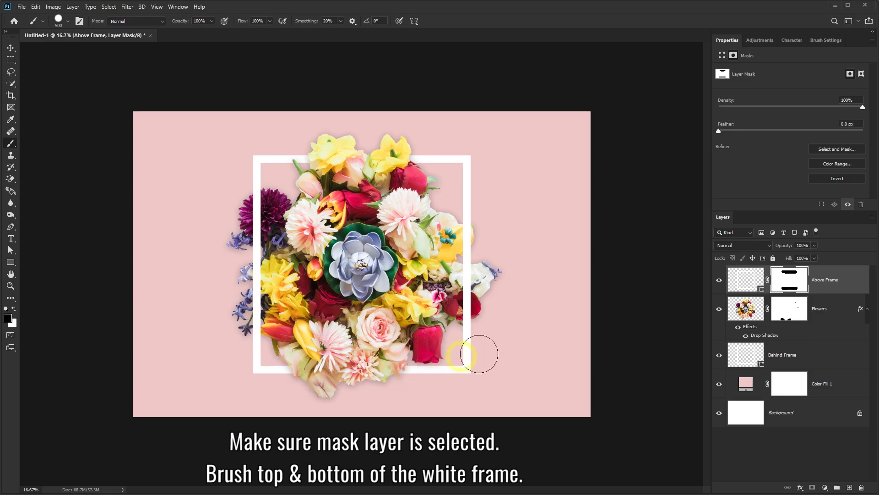
pyautogui.click(719, 281)
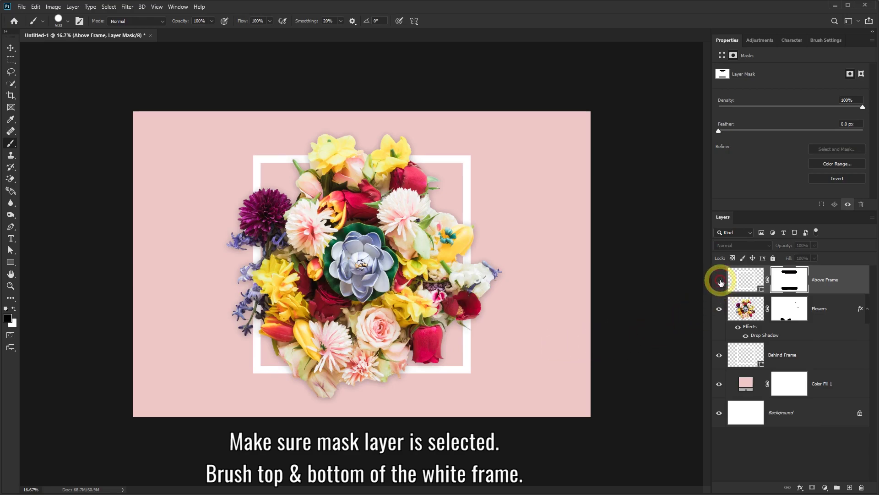
pyautogui.click(719, 280)
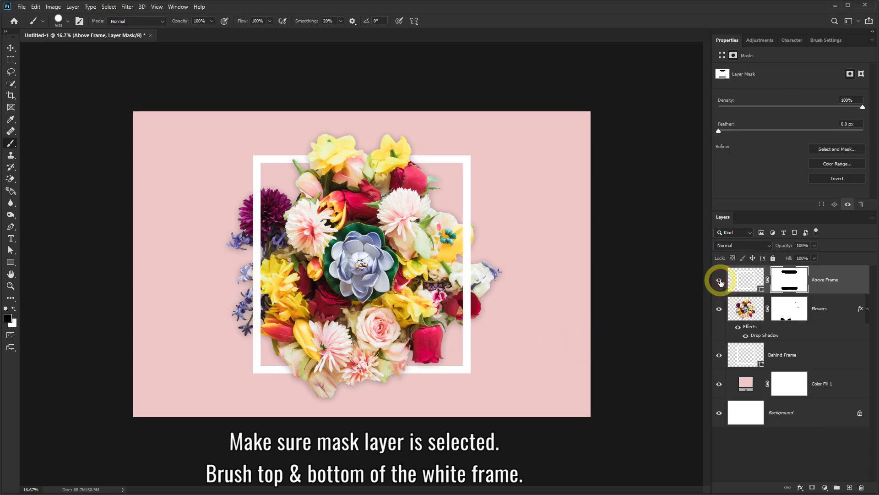
pyautogui.click(719, 281)
pyautogui.click(719, 280)
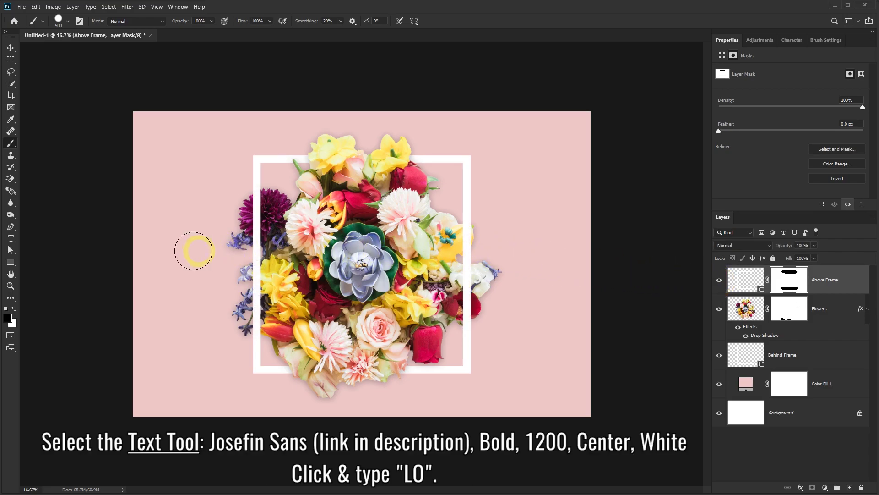
# Step: Set the Type tool's text color to white (ffffff) and add the text LO over the flowers
pyautogui.click(11, 239)
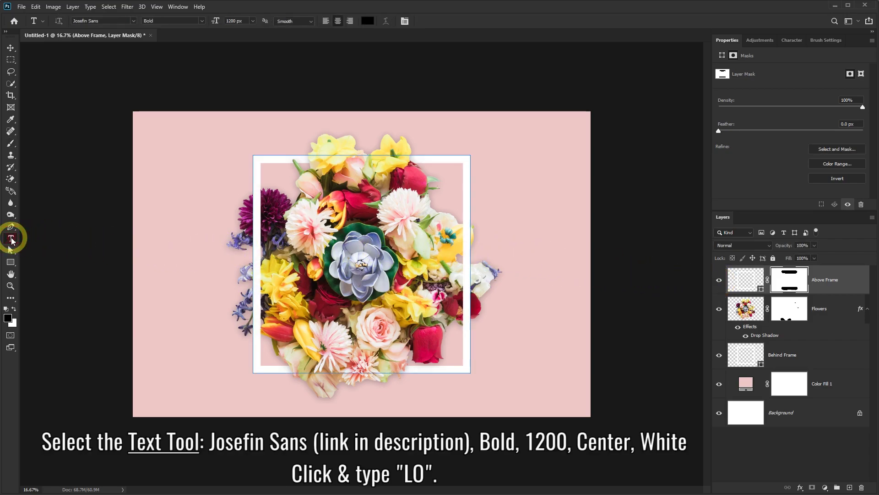
pyautogui.click(367, 20)
pyautogui.moveTo(547, 79); pyautogui.dragTo(514, 59)
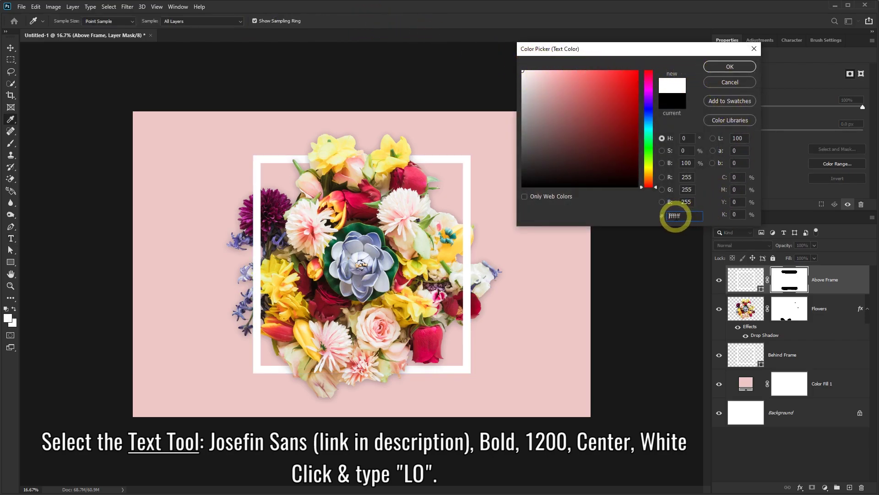
pyautogui.click(718, 66)
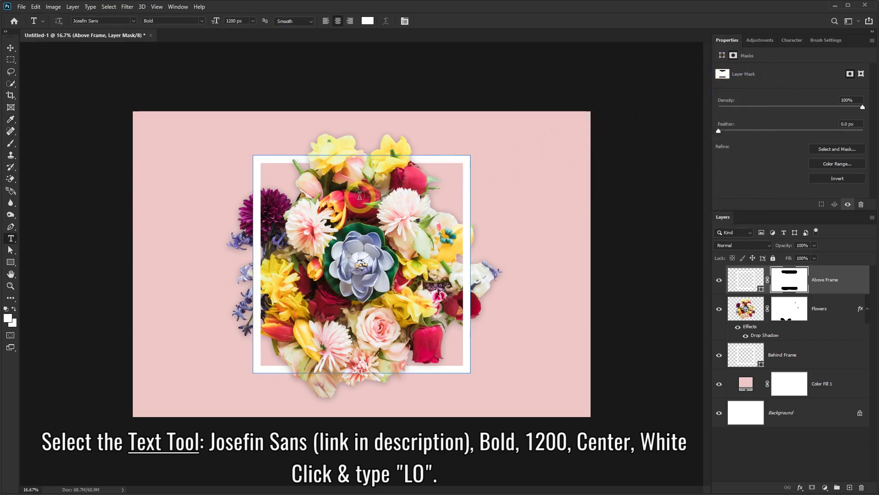
pyautogui.click(172, 139)
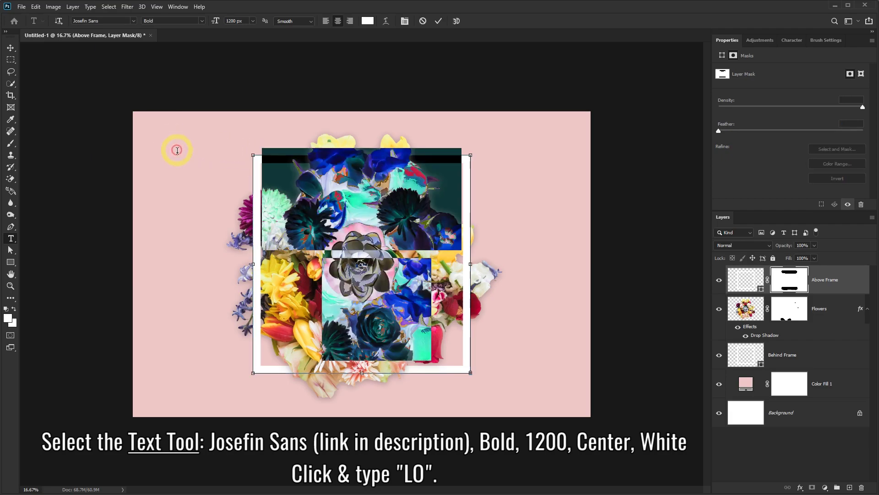
pyautogui.write('LO')
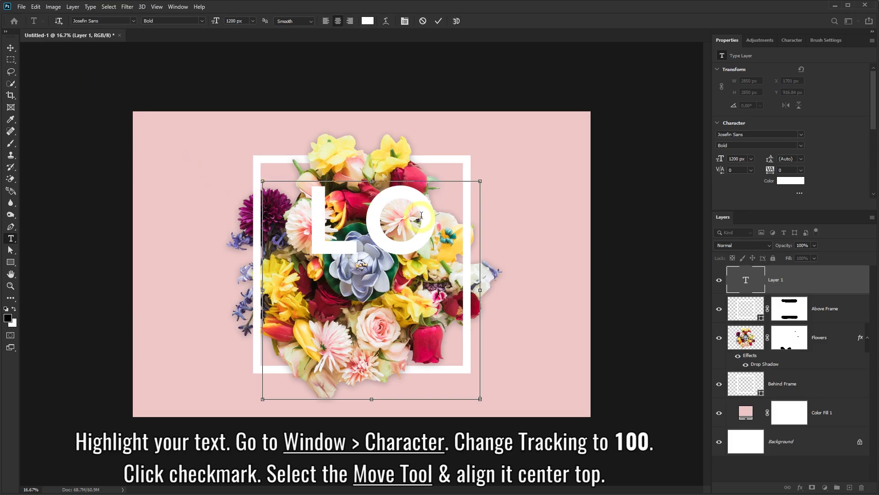
# Step: Set the LO text's tracking to 100 and move the text to the upper center inside the white frame
pyautogui.moveTo(430, 214); pyautogui.dragTo(310, 207)
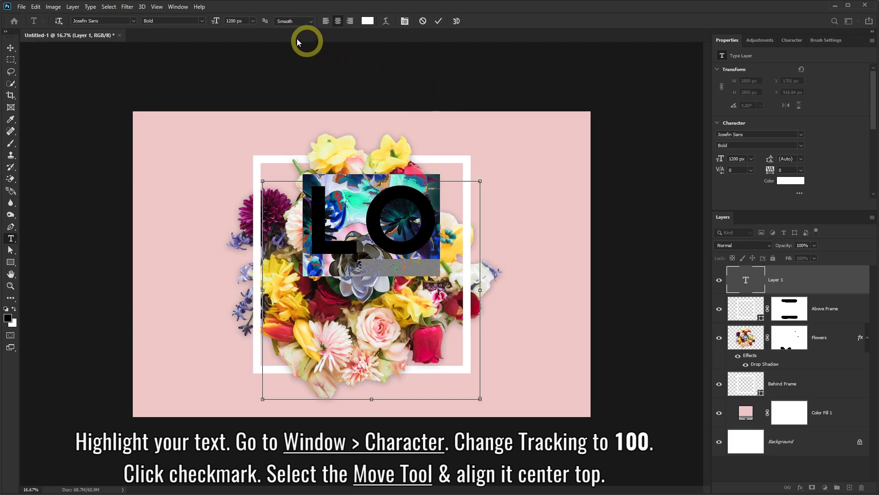
pyautogui.click(179, 7)
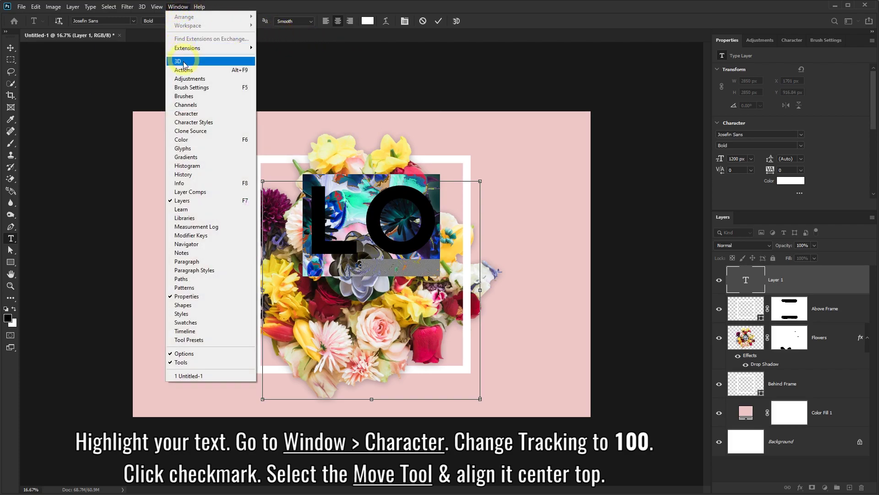
pyautogui.click(198, 115)
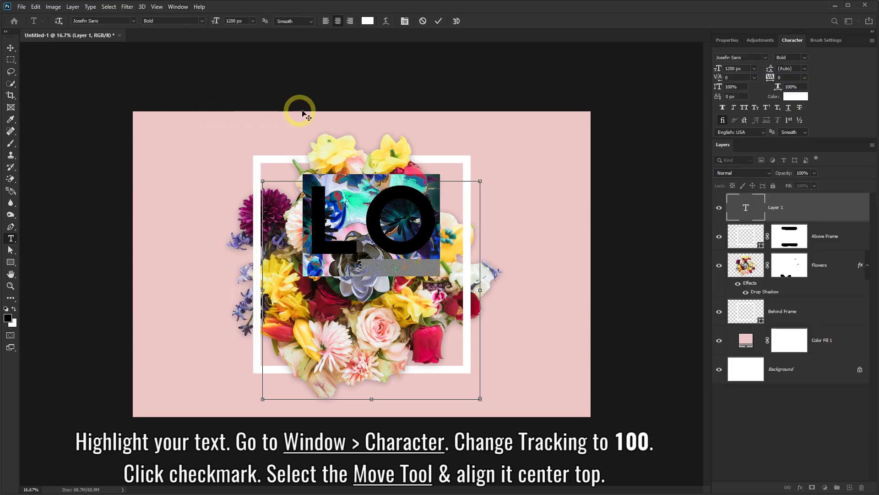
pyautogui.click(805, 79)
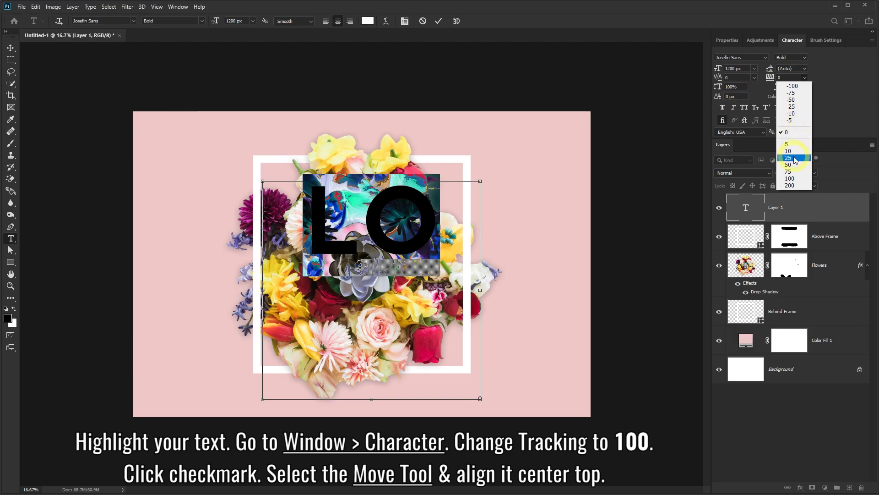
pyautogui.click(789, 178)
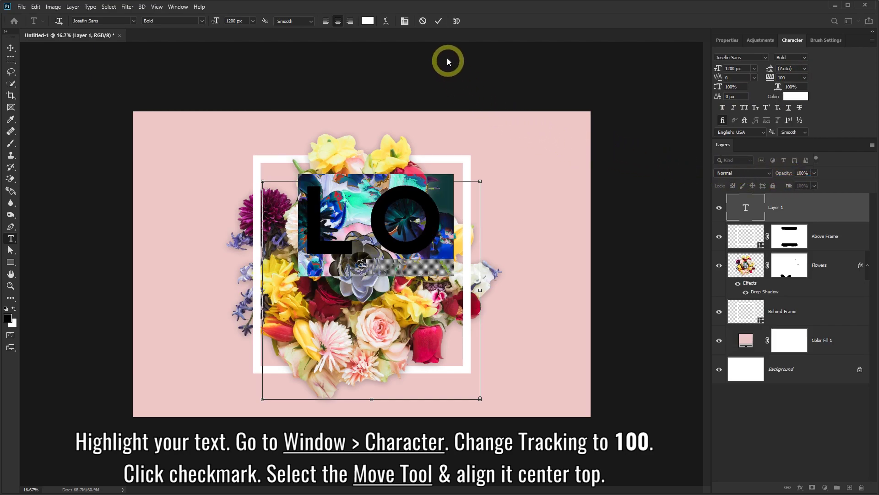
pyautogui.click(439, 21)
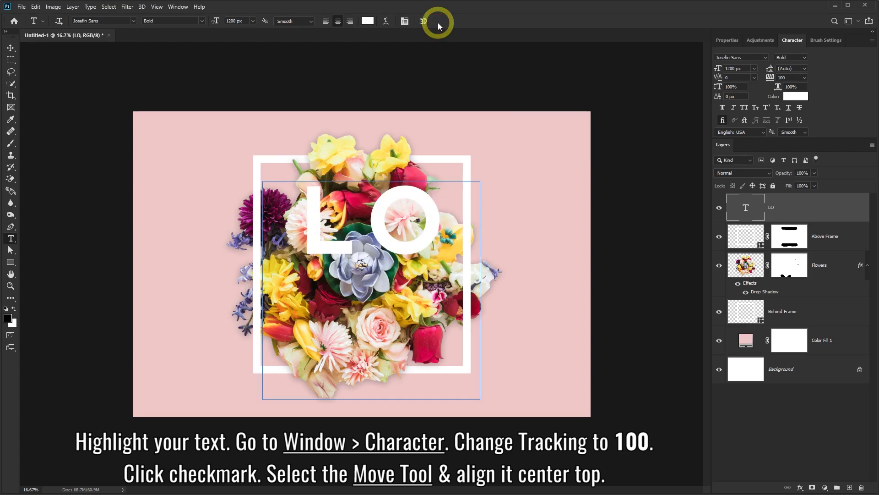
pyautogui.click(10, 49)
pyautogui.moveTo(384, 212)
pyautogui.mouseDown()
pyautogui.moveTo(372, 188)
pyautogui.moveTo(373, 200)
pyautogui.mouseUp()
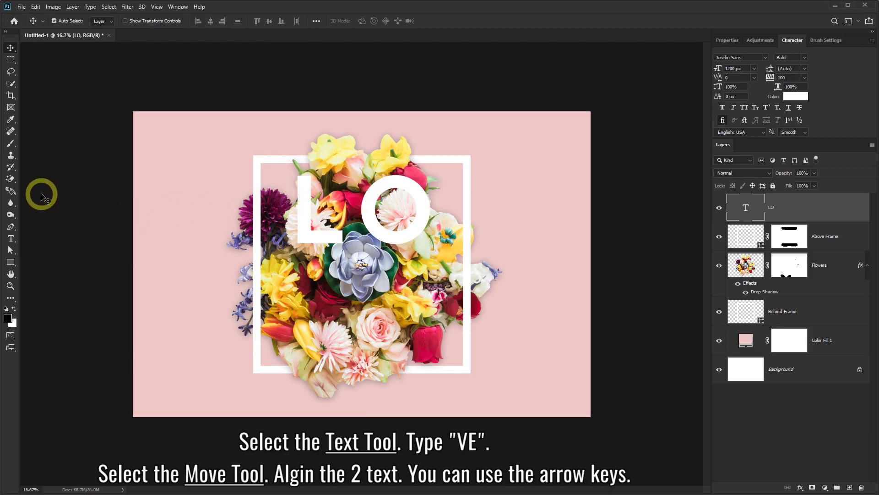
# Step: Add the text VE with the same type settings and move it directly below LO inside the frame
pyautogui.click(11, 239)
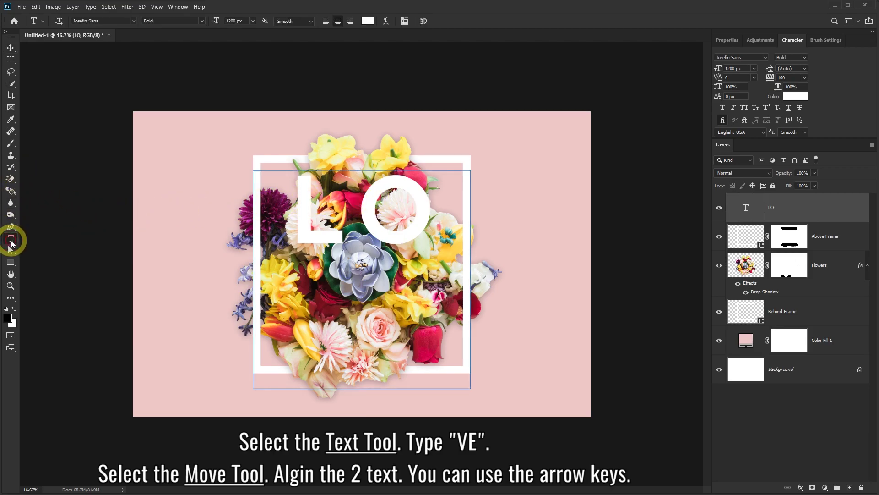
pyautogui.click(187, 328)
pyautogui.write('VE')
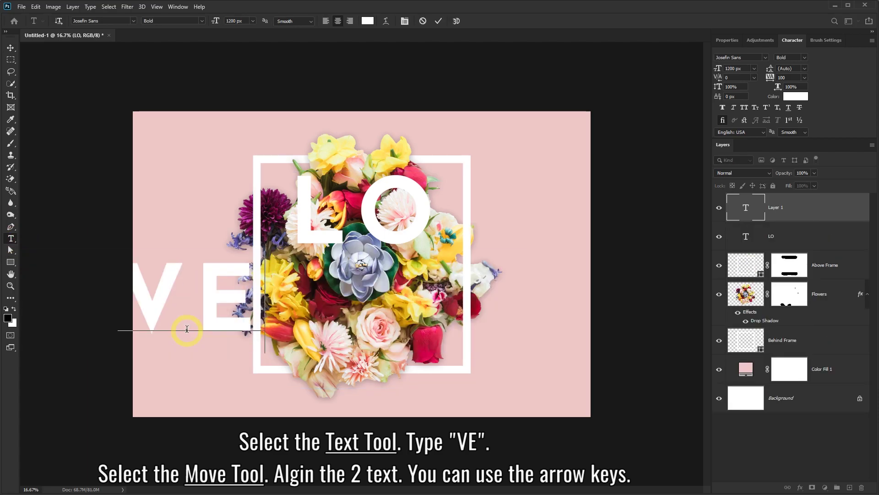
pyautogui.click(438, 21)
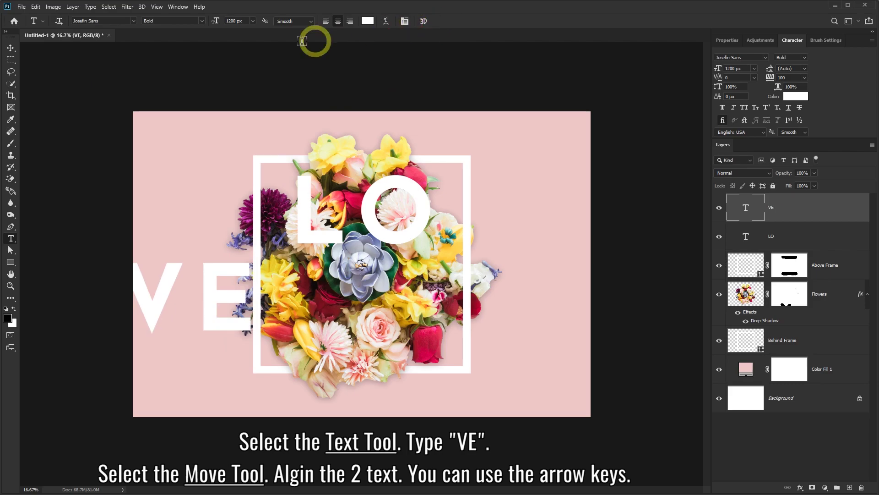
pyautogui.click(11, 48)
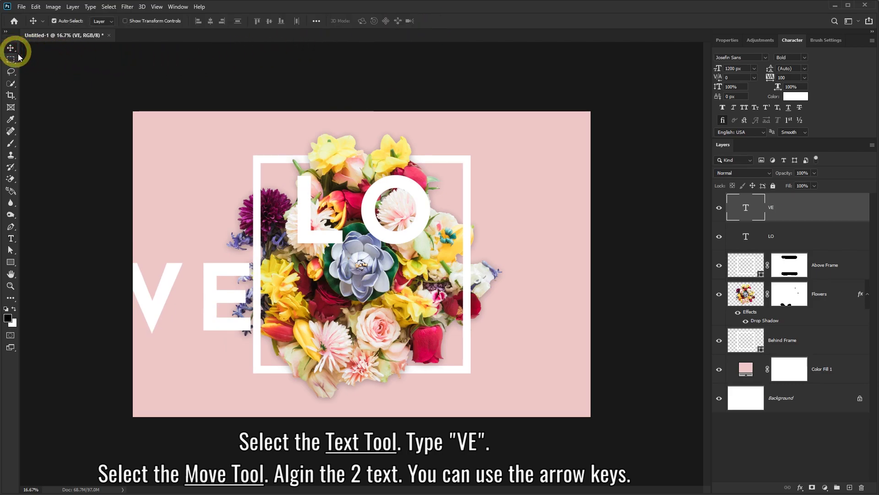
pyautogui.moveTo(212, 274); pyautogui.dragTo(385, 291)
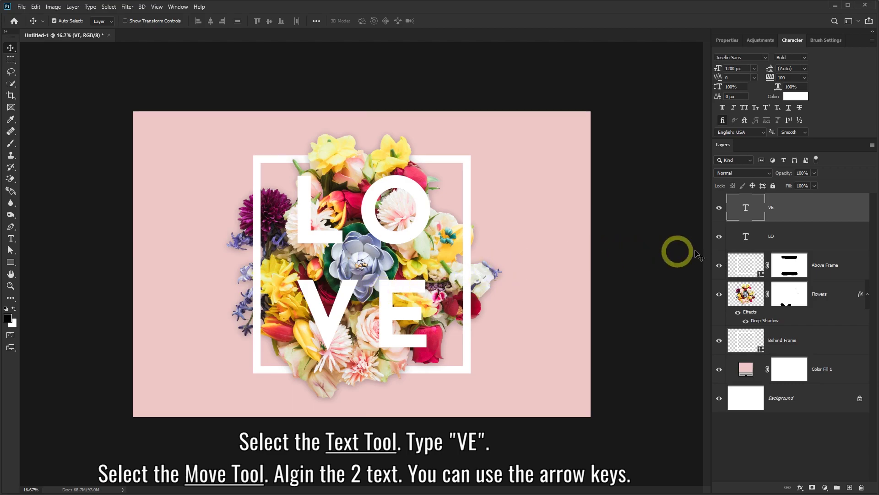
# Step: Shift the LO text slightly down and fine-tune both texts so they sit evenly inside the frame
pyautogui.click(778, 241)
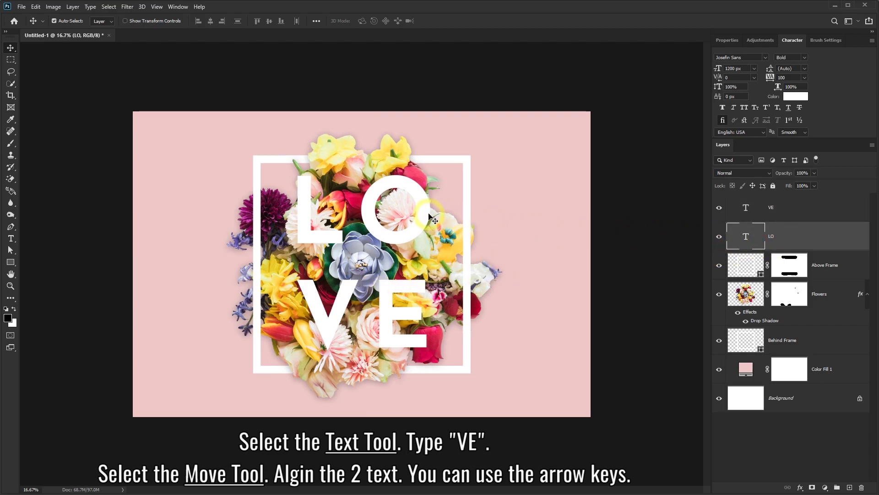
pyautogui.moveTo(427, 210); pyautogui.dragTo(426, 217)
pyautogui.moveTo(426, 216); pyautogui.dragTo(426, 216)
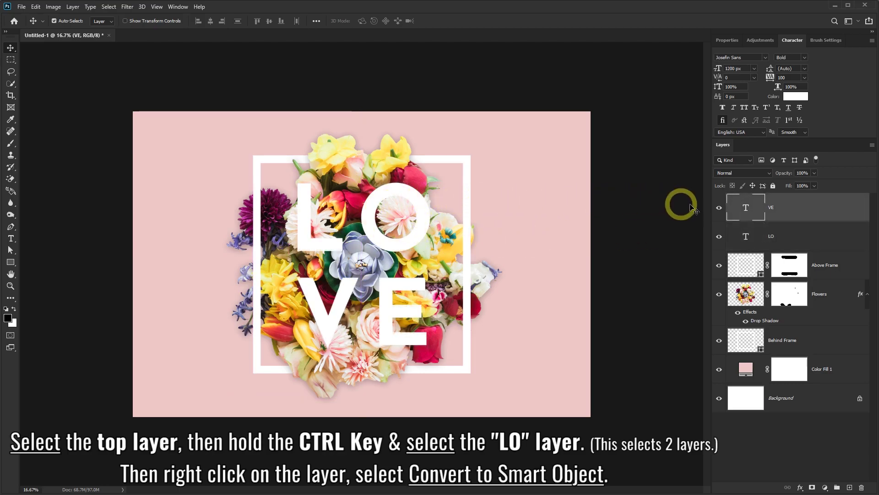
# Step: Convert the VE and LO text layers together into one Smart Object and compare the design with it hidden and shown
pyautogui.keyDown('ctrl'); pyautogui.click(814, 237); pyautogui.keyUp('ctrl')
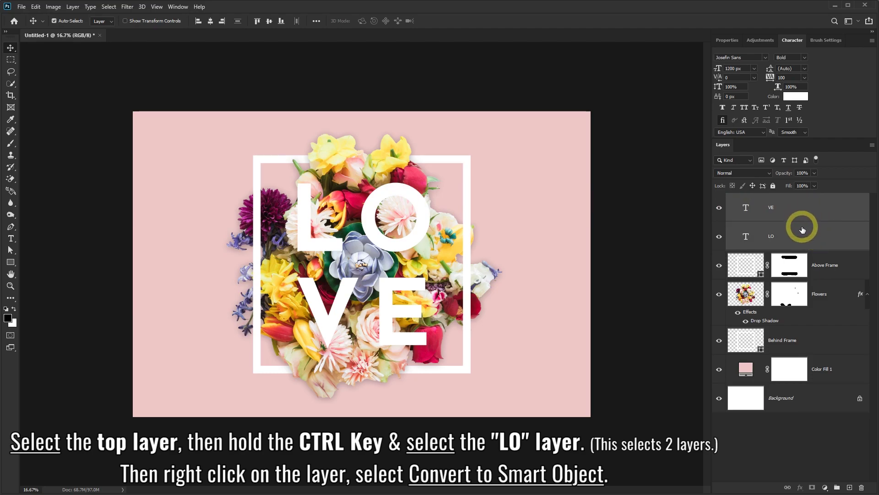
pyautogui.rightClick(804, 203)
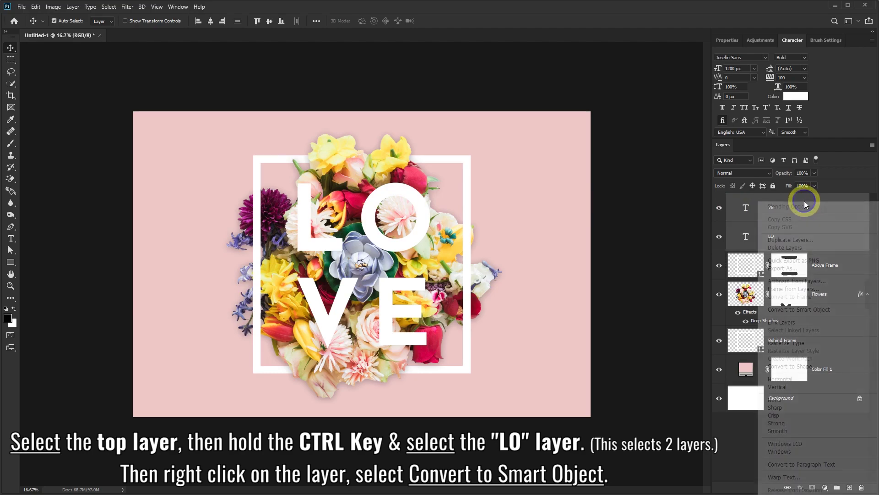
pyautogui.click(805, 315)
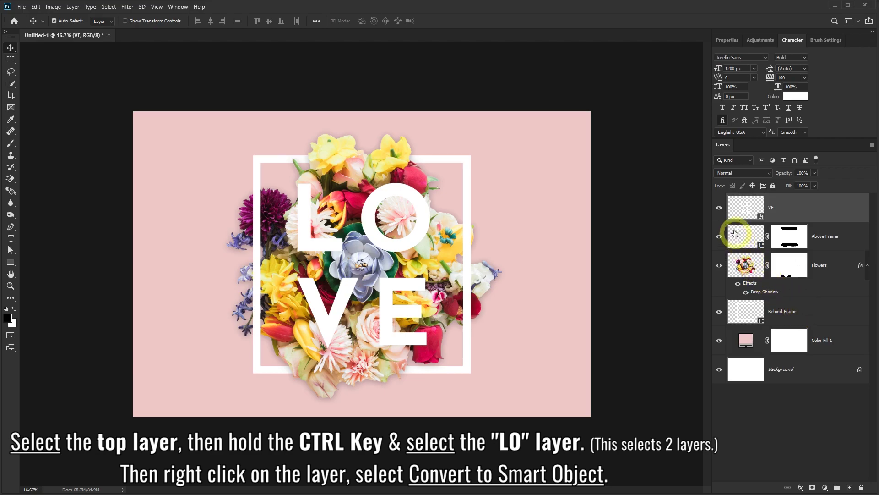
pyautogui.click(720, 209)
pyautogui.click(720, 208)
pyautogui.click(720, 209)
pyautogui.click(720, 208)
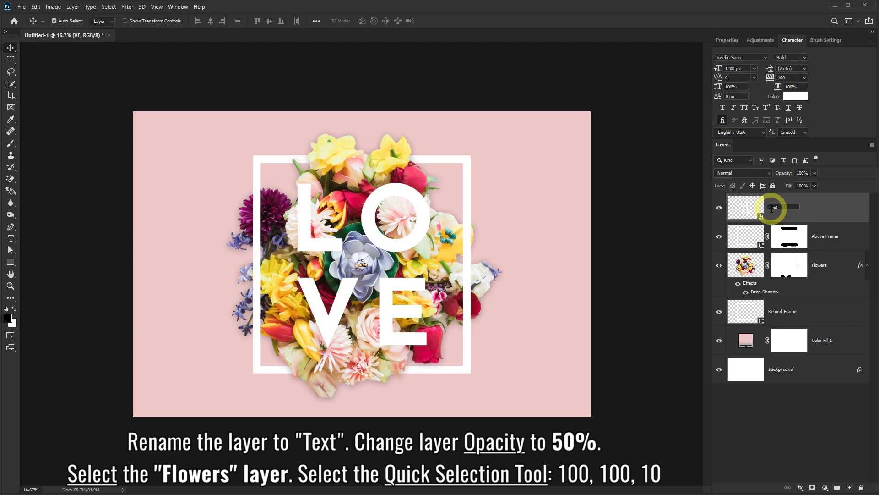
# Step: Rename the text Smart Object layer to Text and lower its opacity to 50%
pyautogui.click(837, 209)
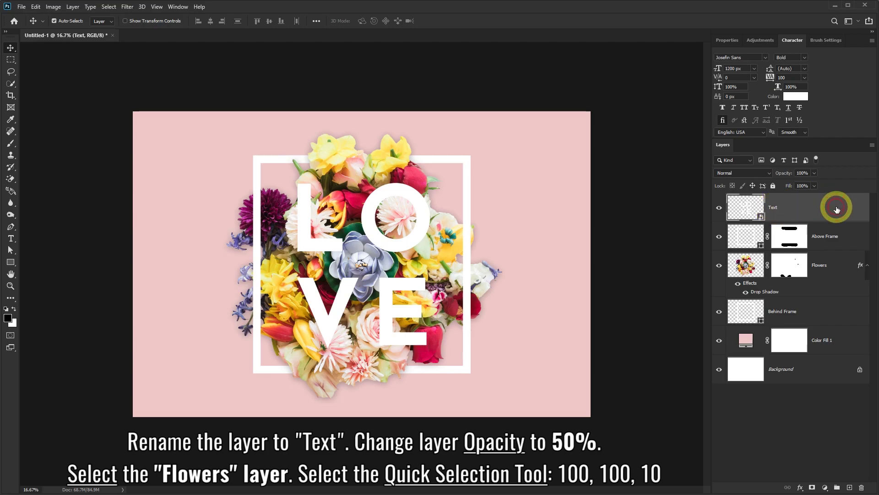
pyautogui.click(815, 173)
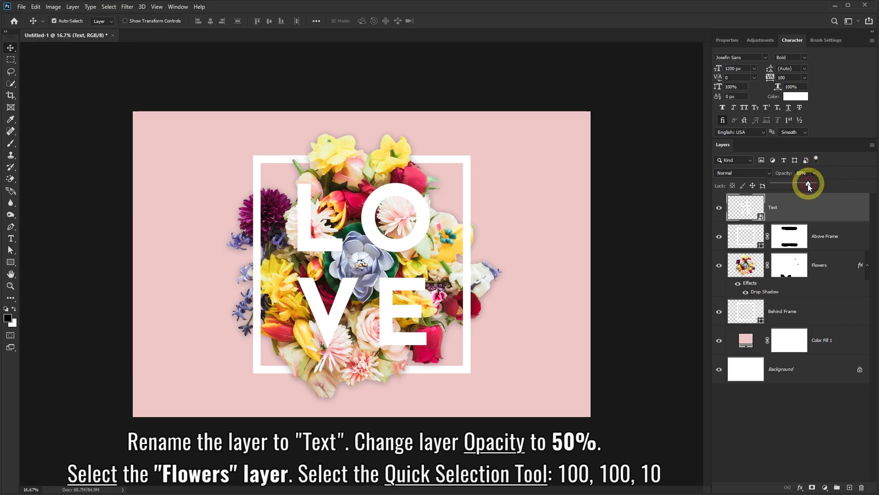
pyautogui.moveTo(794, 184); pyautogui.dragTo(793, 184)
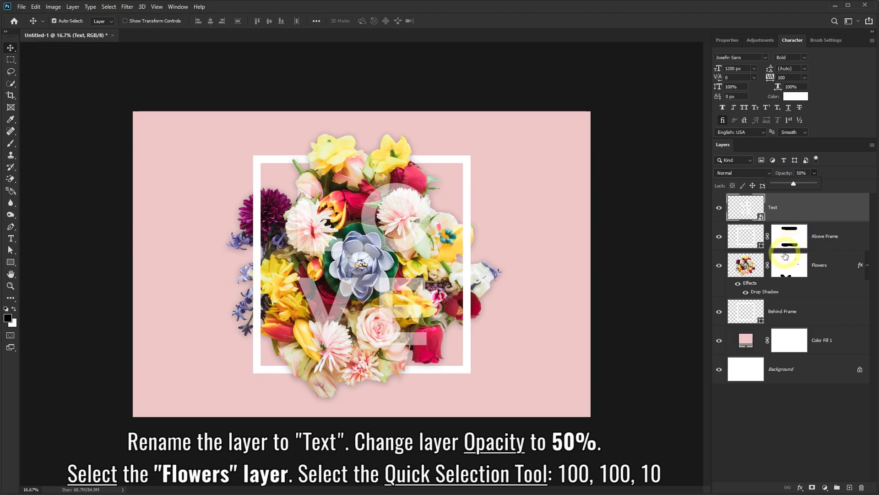
# Step: Target the Flowers layer and set up the Quick Selection Tool with a brush size of 100
pyautogui.click(745, 269)
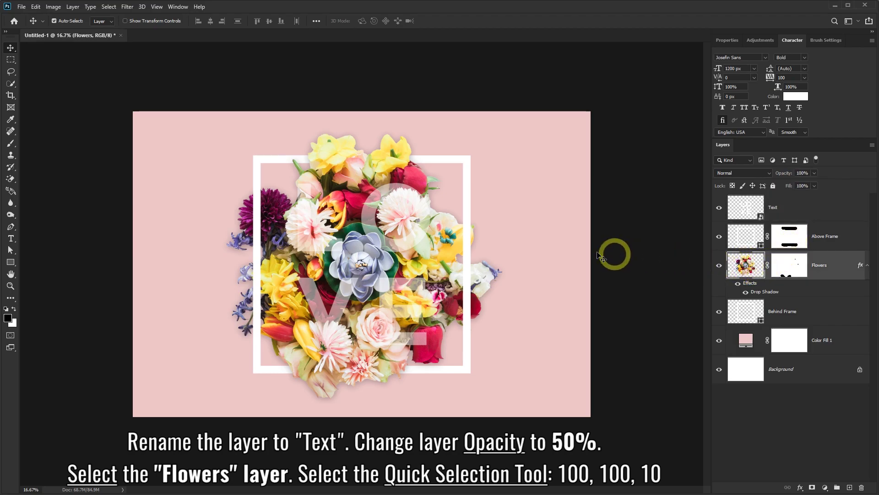
pyautogui.click(11, 85)
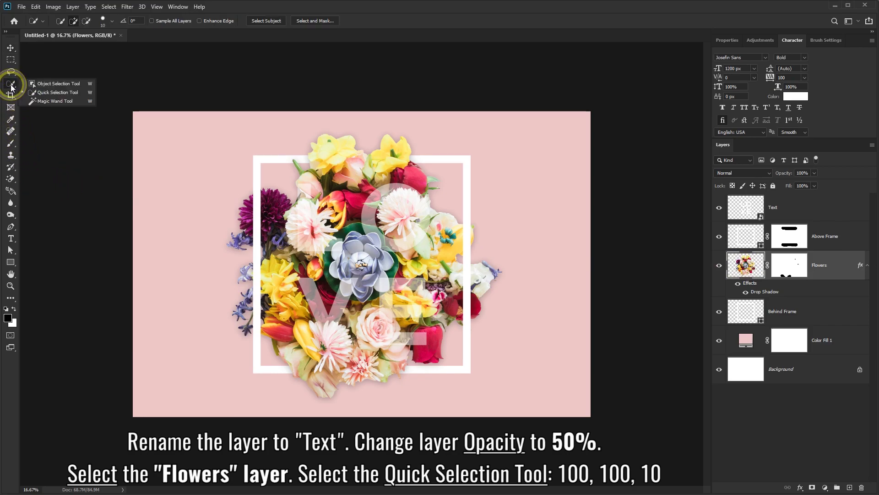
pyautogui.click(68, 96)
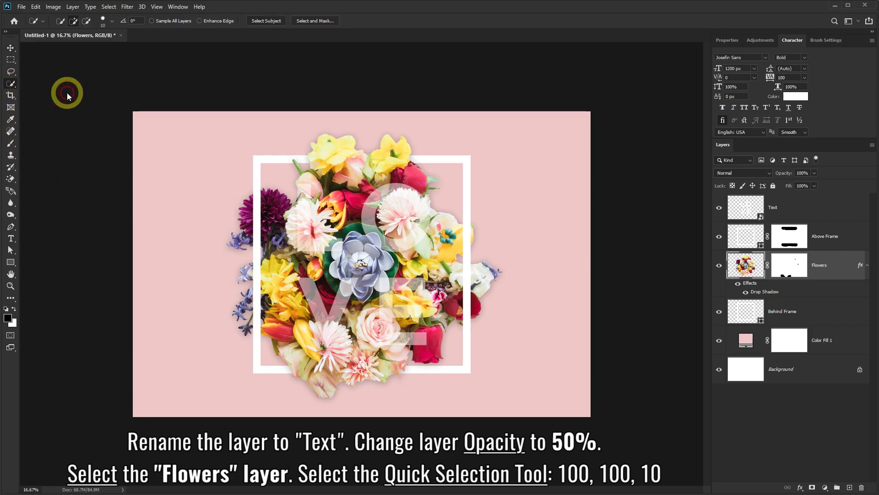
pyautogui.click(112, 25)
pyautogui.moveTo(145, 38); pyautogui.dragTo(126, 37)
pyautogui.write('100')
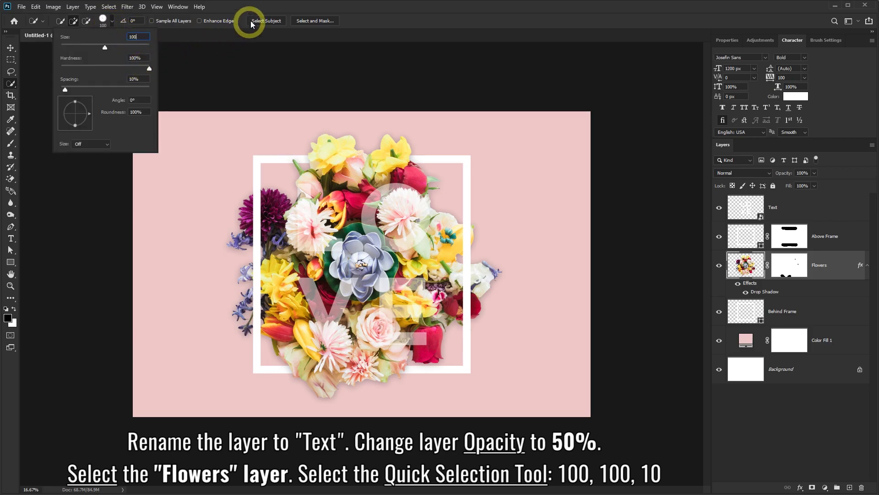
pyautogui.click(262, 6)
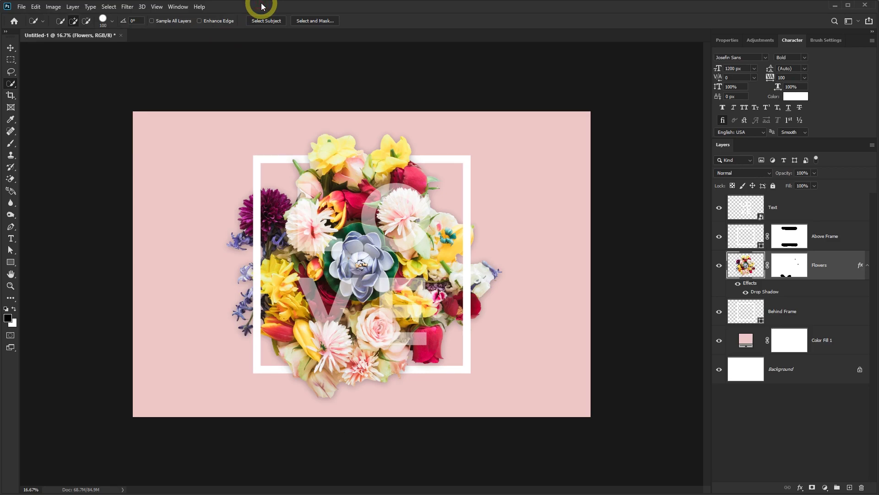
# Step: Quick-select the central blue flower, the yellow petal tip beside the V and the yellow flower over the E, excluding the pink petals above it
pyautogui.click(361, 267)
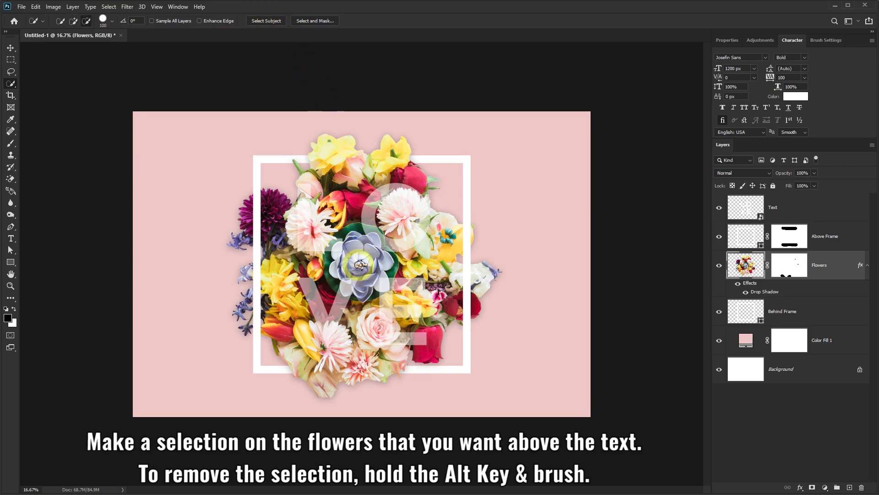
pyautogui.moveTo(362, 280)
pyautogui.mouseDown()
pyautogui.moveTo(364, 292)
pyautogui.moveTo(335, 268)
pyautogui.moveTo(361, 236)
pyautogui.moveTo(371, 242)
pyautogui.mouseUp()
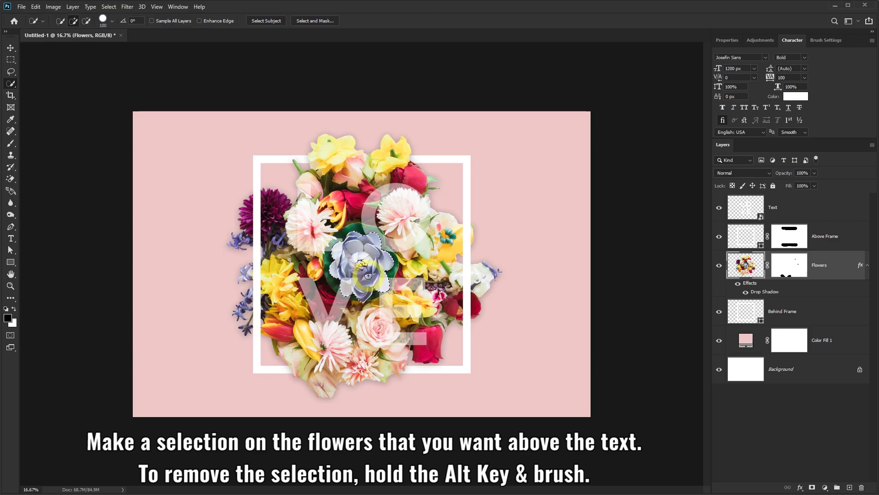
pyautogui.scroll(5, 326, 289)
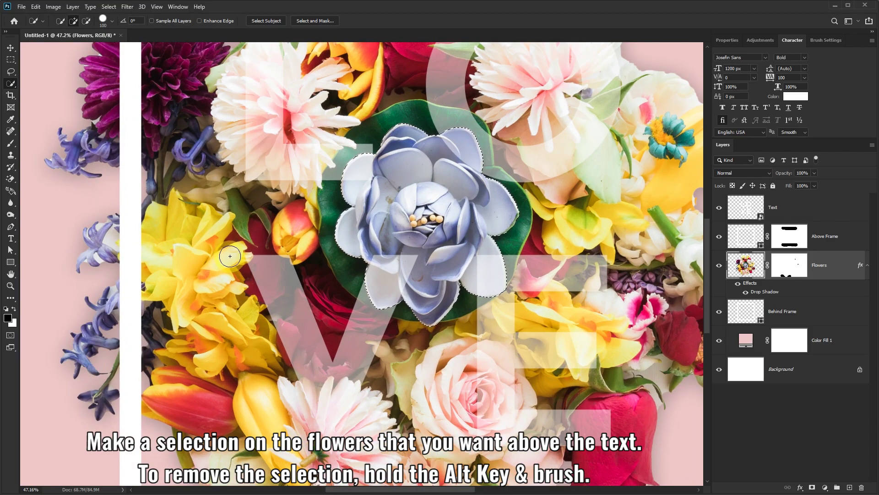
pyautogui.click(230, 256)
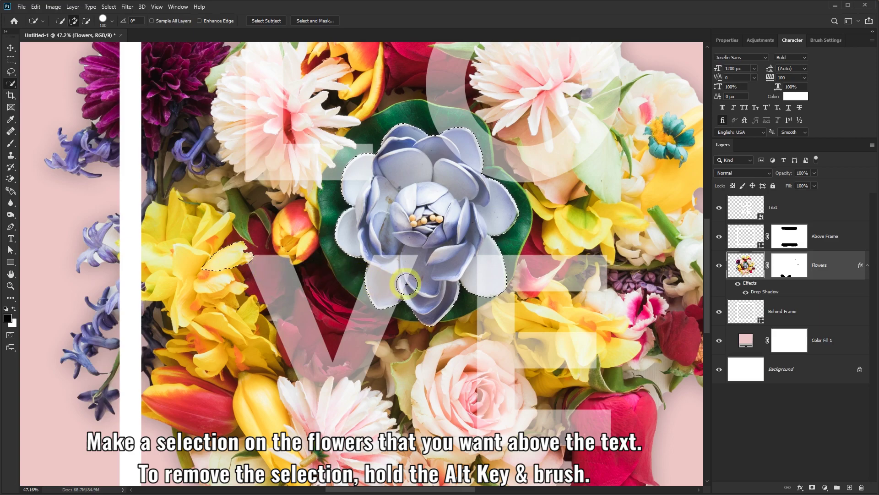
pyautogui.click(583, 332)
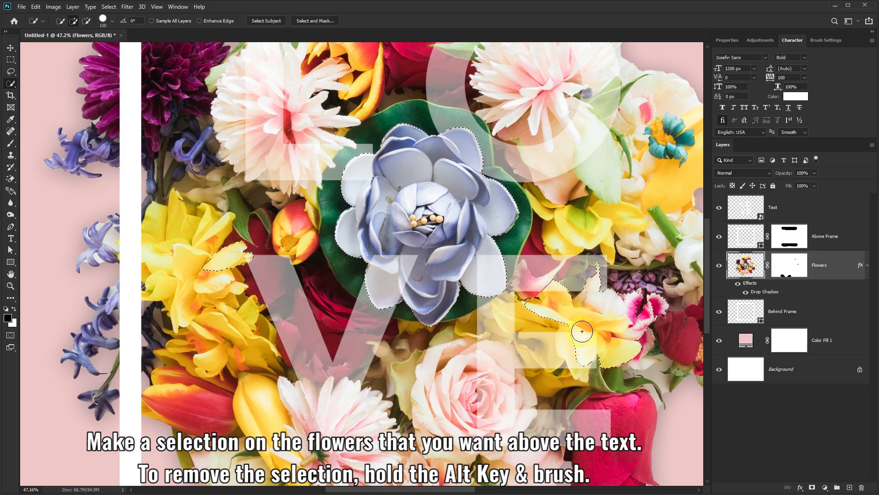
pyautogui.moveTo(548, 291)
pyautogui.keyDown('alt'); pyautogui.mouseDown()
pyautogui.moveTo(604, 275)
pyautogui.moveTo(583, 285)
pyautogui.mouseUp(); pyautogui.keyUp('alt')
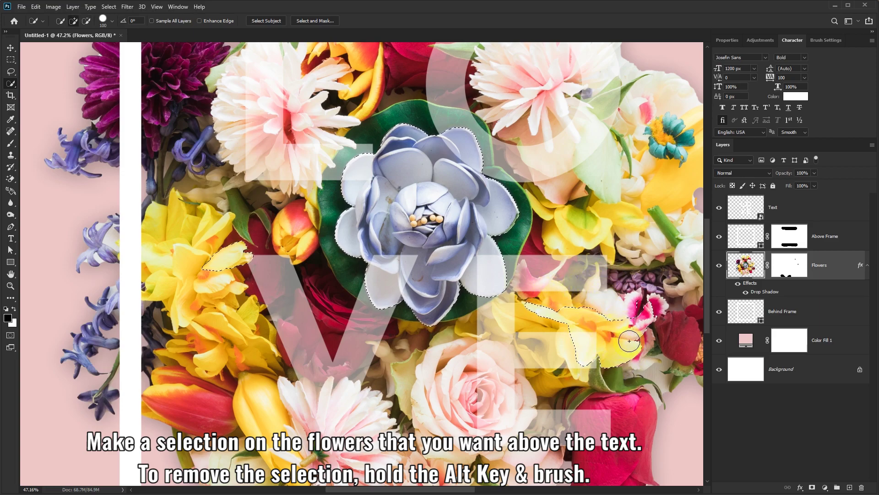
# Step: Reduce the selection brush to 20 and add thin petals of the white-pink flowers overlapping the L and O to the selection
pyautogui.moveTo(706, 289); pyautogui.dragTo(708, 243)
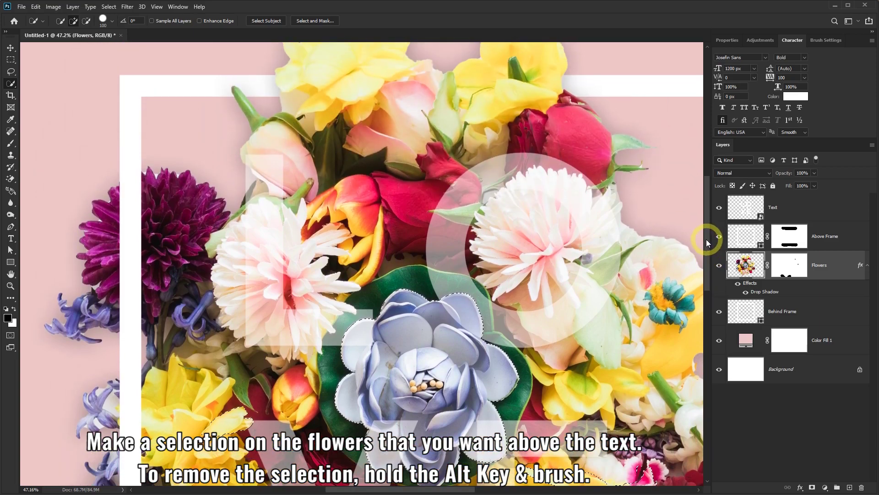
pyautogui.click(113, 22)
pyautogui.doubleClick(134, 38)
pyautogui.write('20')
pyautogui.click(548, 302)
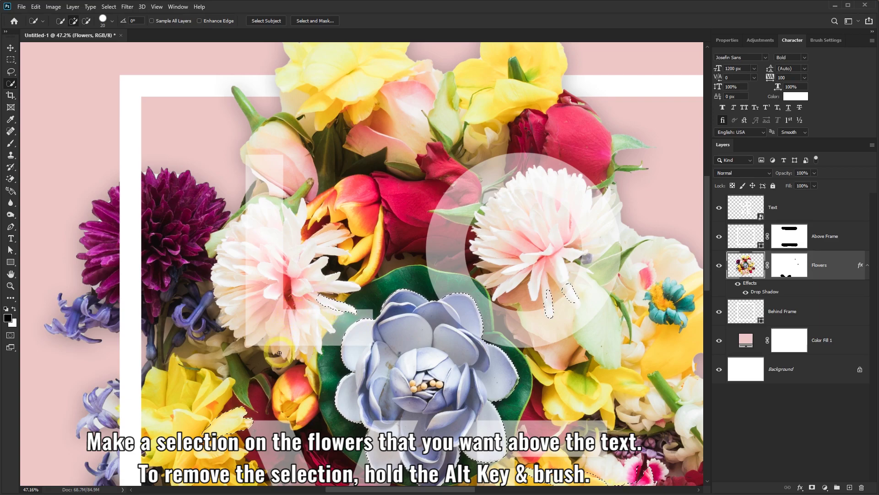
pyautogui.scroll(-3, 280, 369)
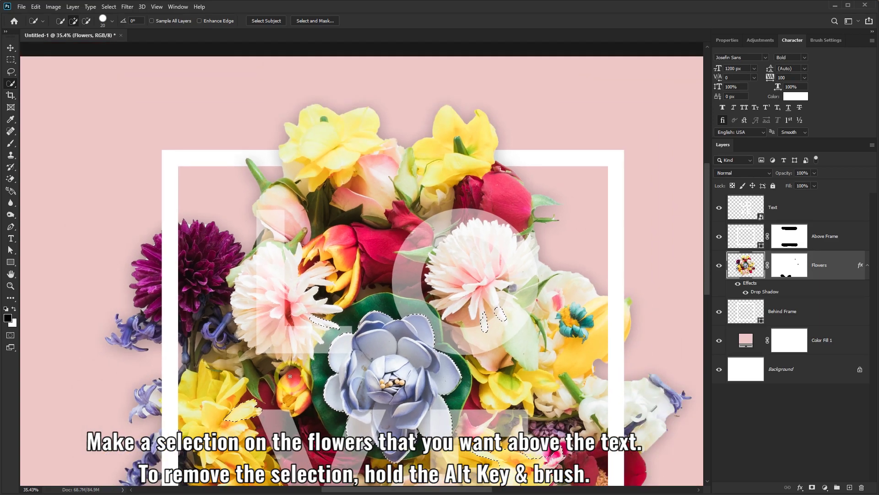
pyautogui.scroll(-2, 288, 376)
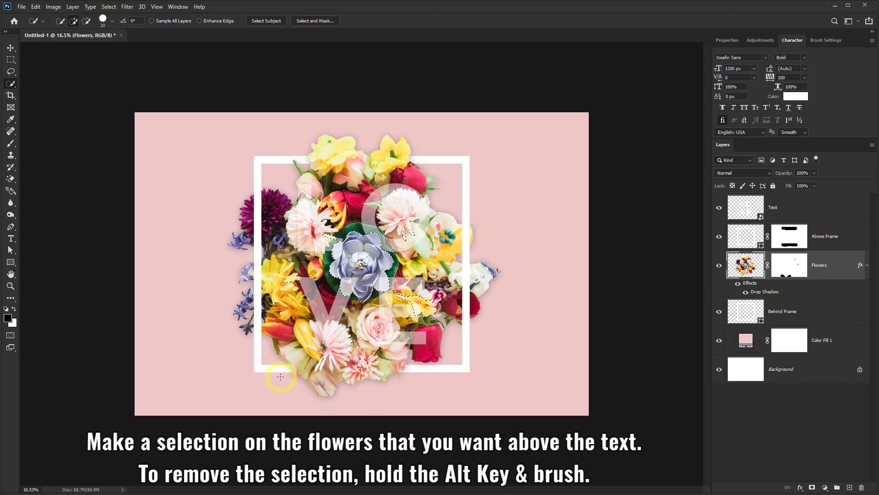
pyautogui.click(10, 286)
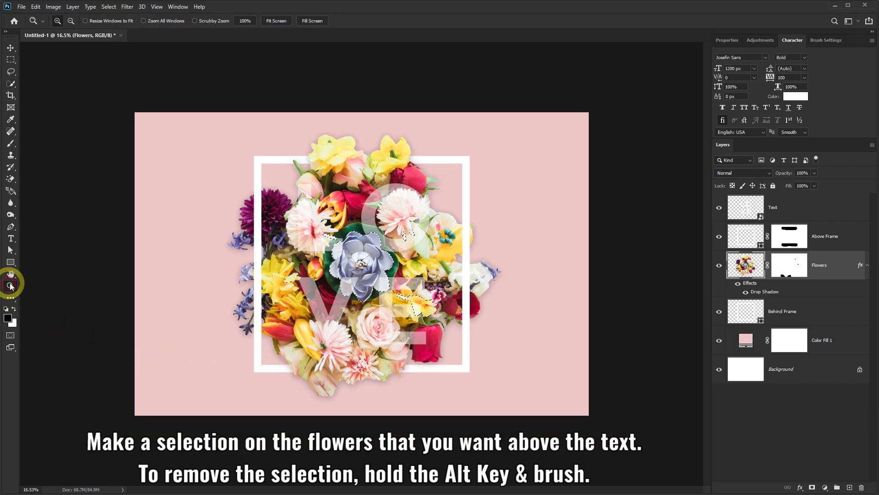
pyautogui.click(253, 278)
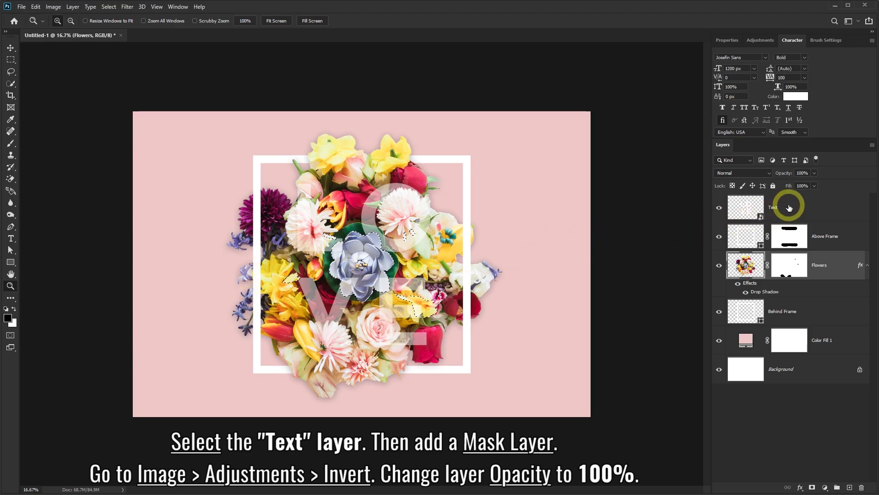
# Step: Add a layer mask to the Text layer from the flower selection and invert the mask
pyautogui.click(789, 207)
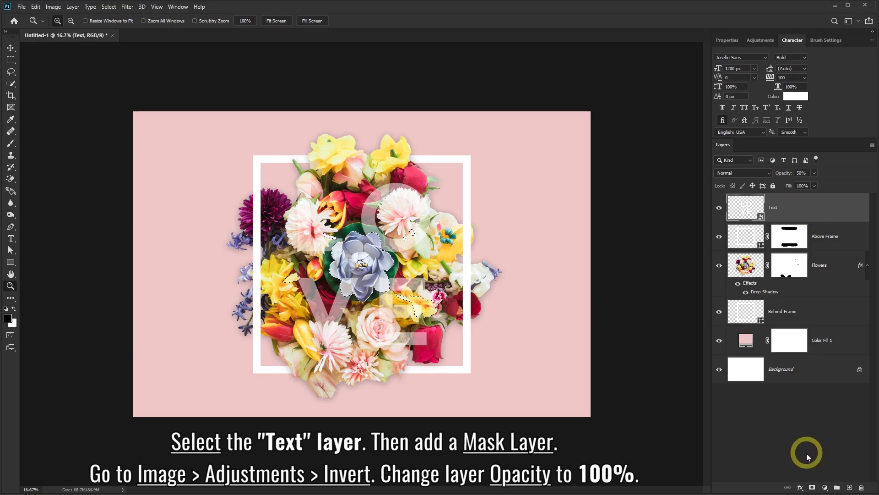
pyautogui.click(812, 487)
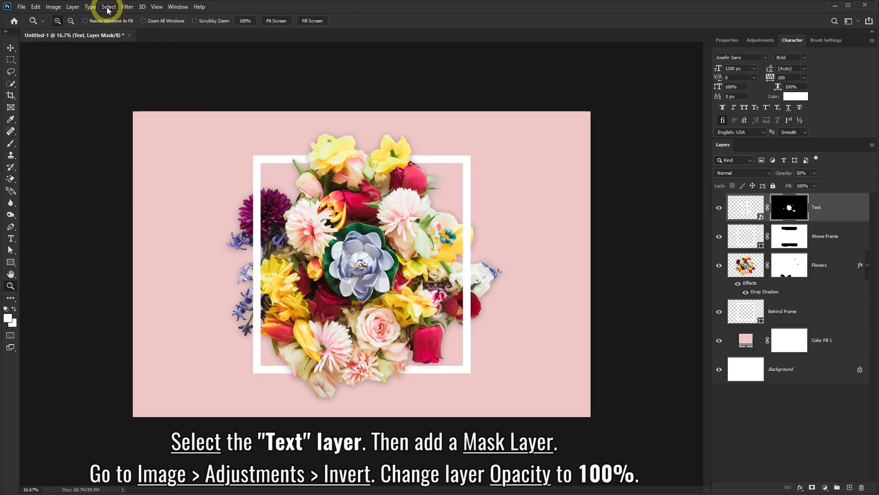
pyautogui.click(53, 7)
pyautogui.moveTo(68, 31)
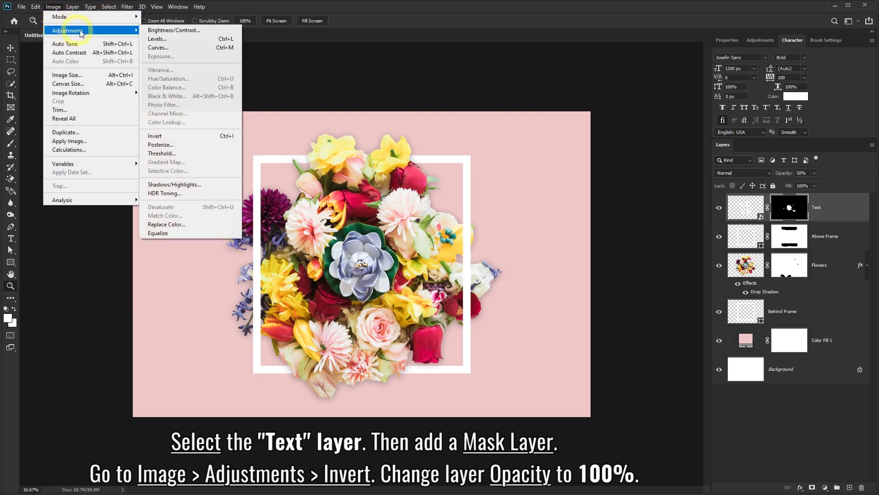
pyautogui.click(156, 136)
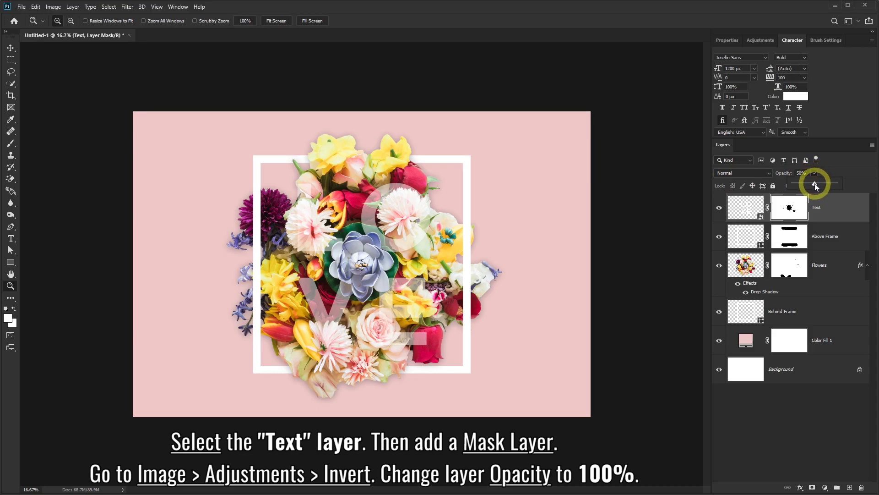
# Step: Restore the Text layer's opacity to 100% and compare the design with the text hidden and shown
pyautogui.moveTo(841, 184); pyautogui.dragTo(832, 209)
pyautogui.click(833, 210)
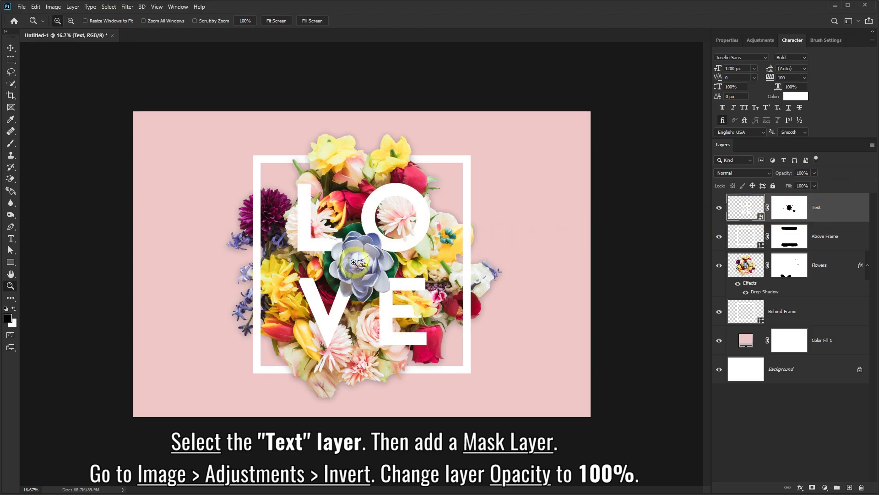
pyautogui.click(720, 208)
pyautogui.click(720, 208)
pyautogui.click(720, 208)
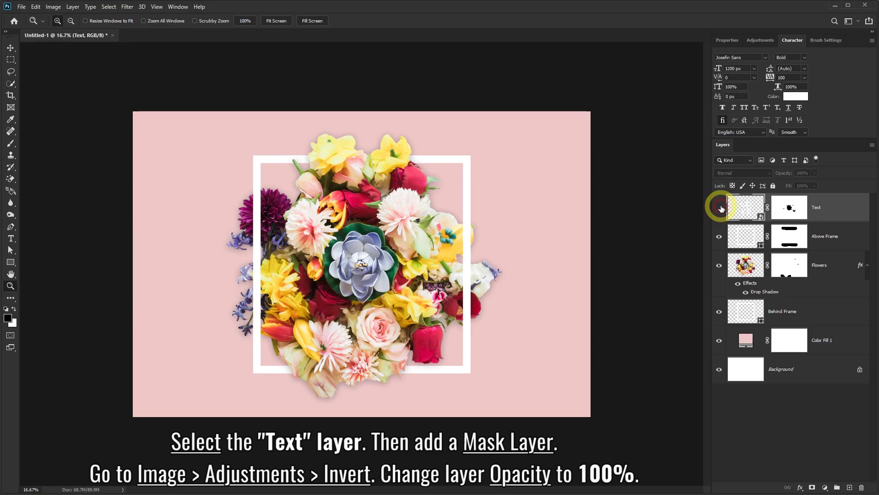
pyautogui.click(720, 209)
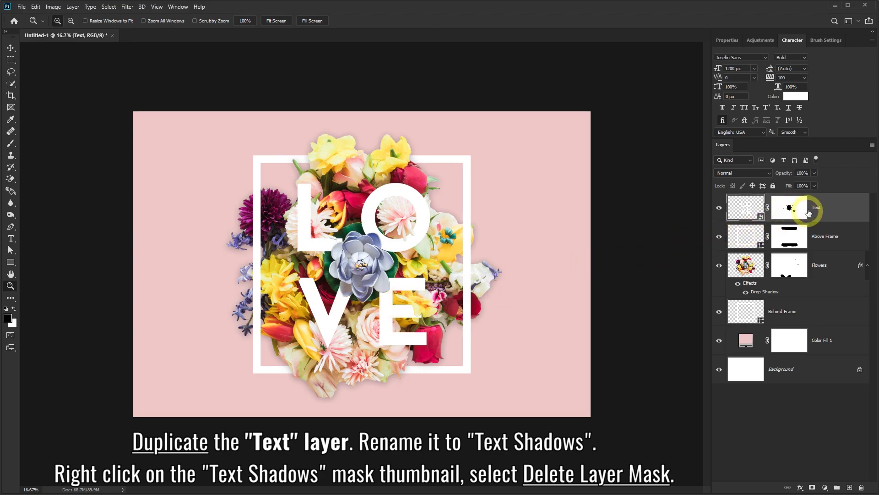
# Step: Duplicate the Text layer, rename the copy to Text Shadows and delete the copy's layer mask
pyautogui.moveTo(840, 211); pyautogui.dragTo(852, 491)
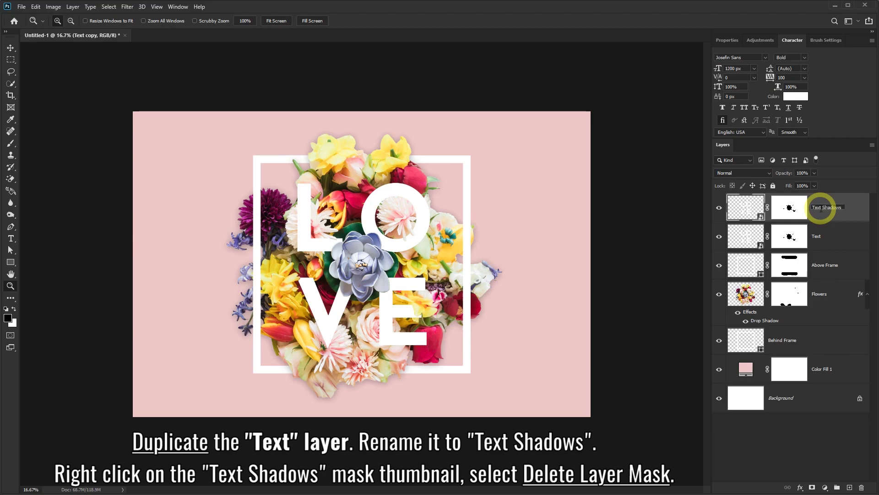
pyautogui.click(853, 211)
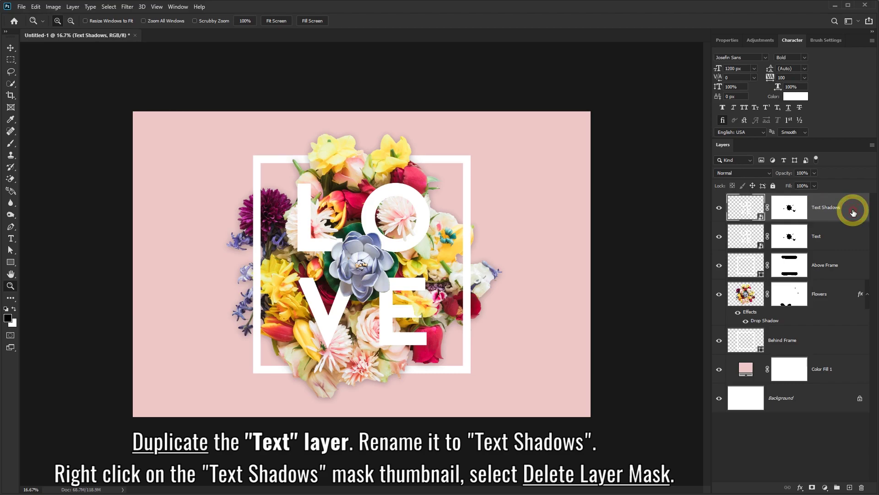
pyautogui.rightClick(791, 210)
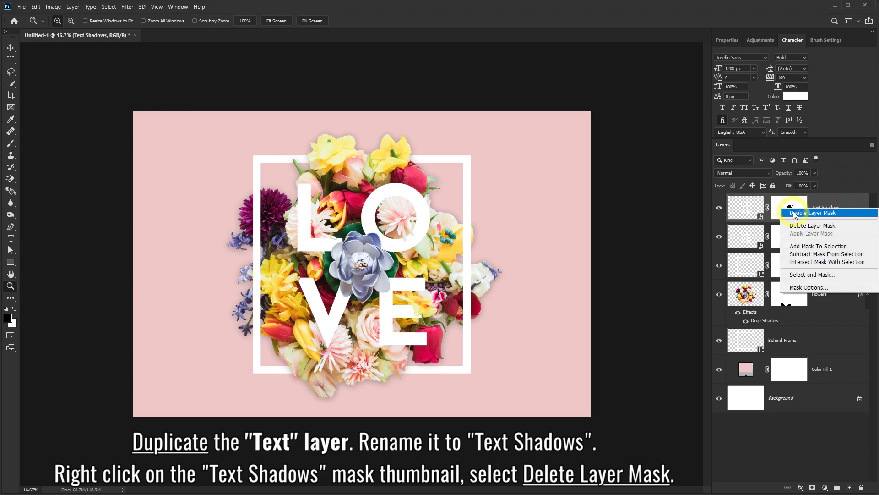
pyautogui.click(816, 227)
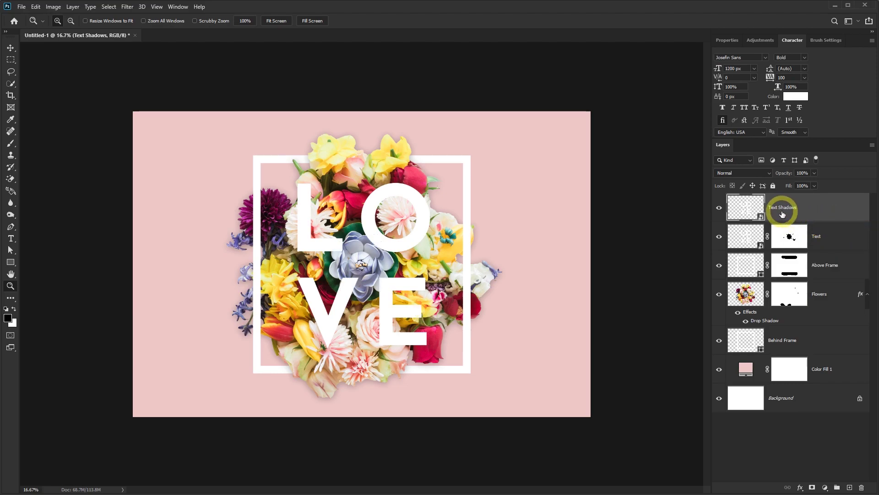
# Step: Set the Text Shadows layer's fill to 0% and add a black Normal drop shadow: opacity 30%, angle 90°, distance 10, spread 0, size 100 px
pyautogui.click(815, 186)
pyautogui.moveTo(815, 196); pyautogui.dragTo(772, 199)
pyautogui.click(833, 209)
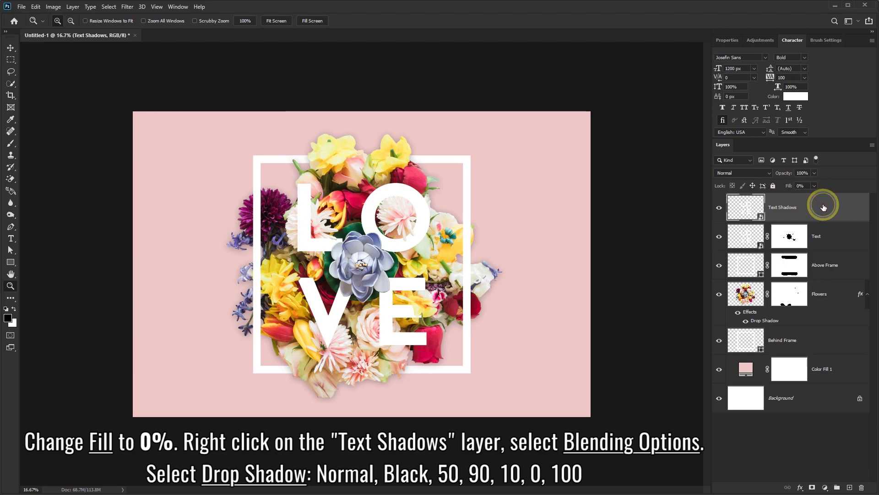
pyautogui.rightClick(823, 207)
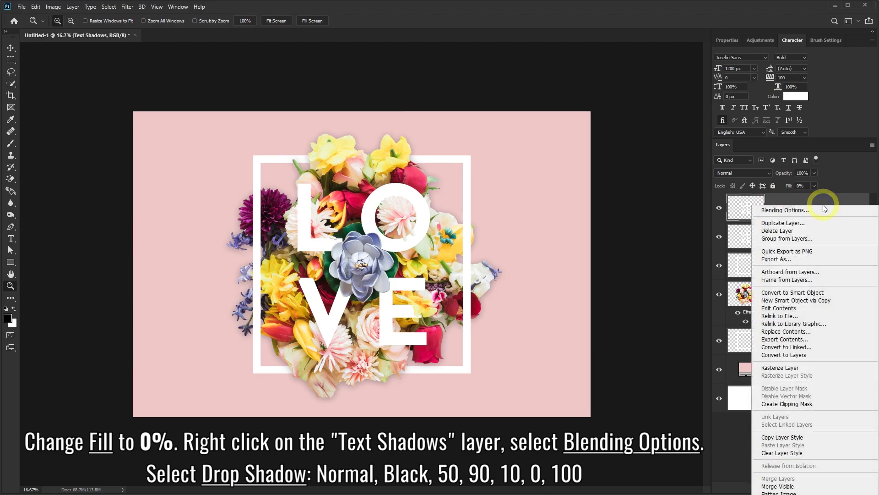
pyautogui.click(788, 210)
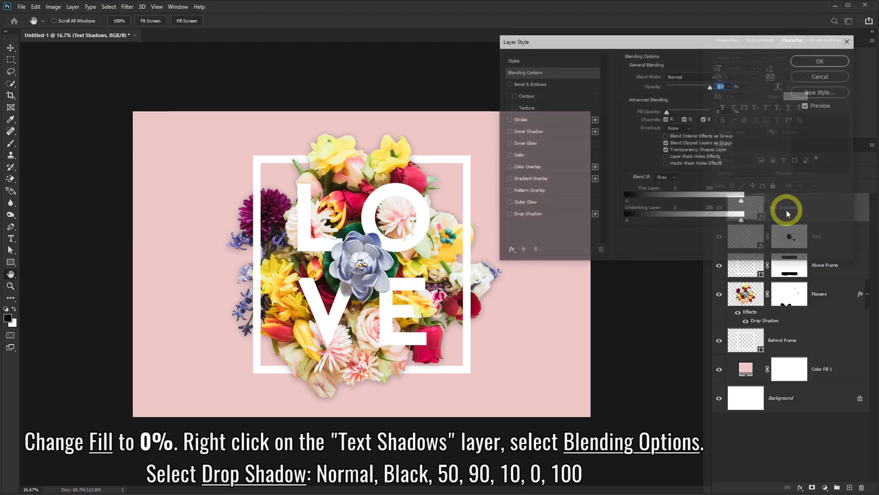
pyautogui.click(548, 218)
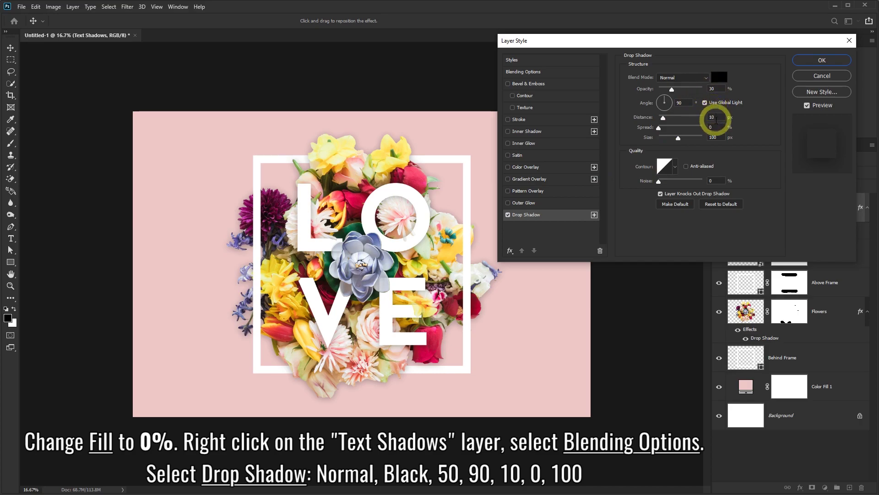
pyautogui.click(815, 64)
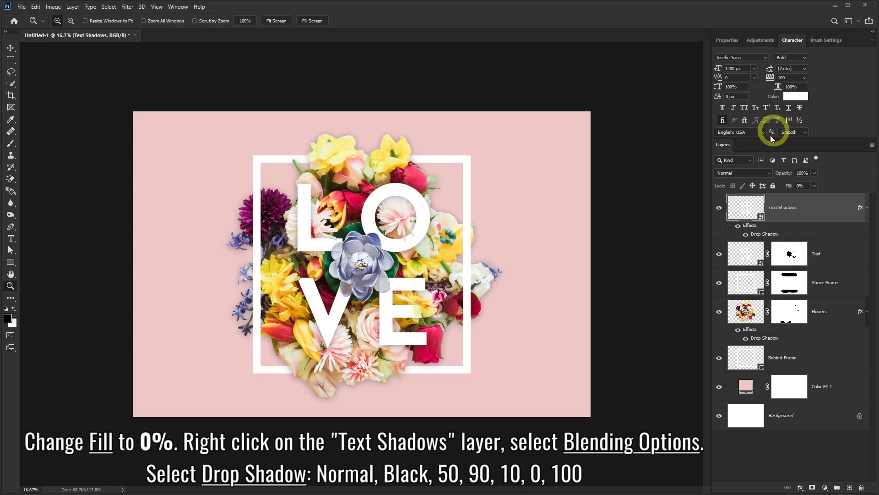
# Step: Compare the design with the Text Shadows layer hidden and shown
pyautogui.click(719, 208)
pyautogui.click(719, 208)
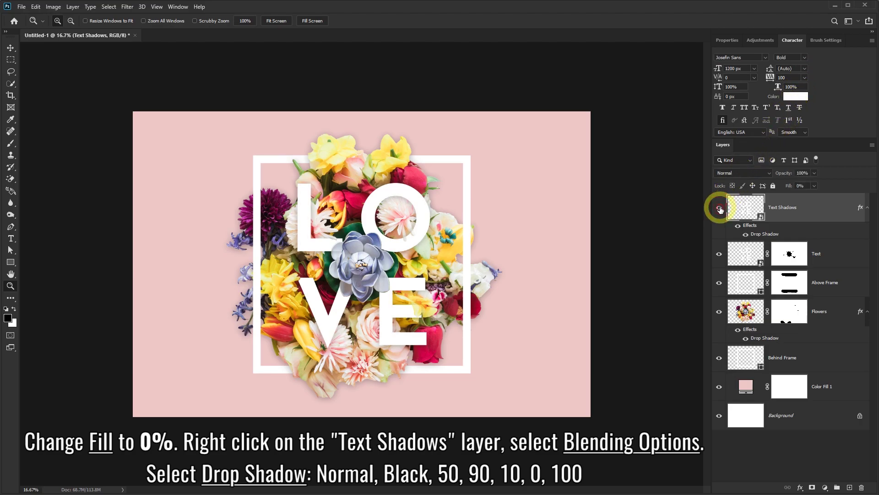
pyautogui.click(720, 209)
pyautogui.click(720, 208)
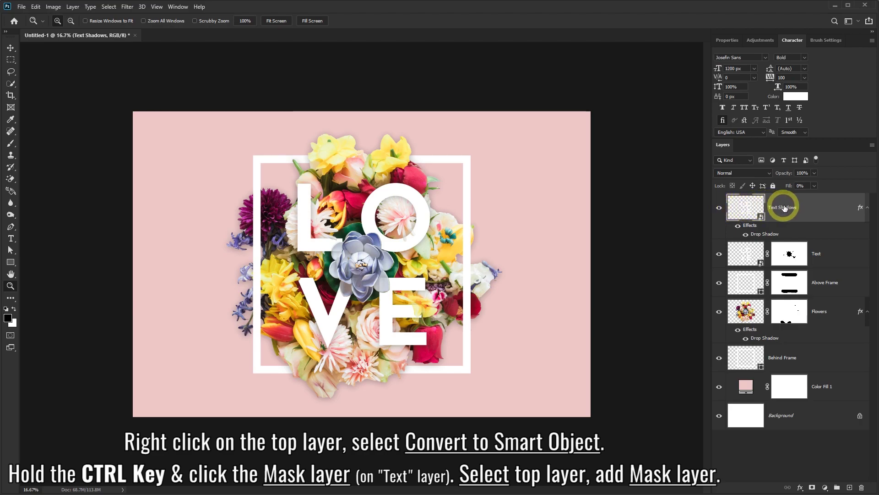
# Step: Convert the Text Shadows layer to a smart object and add a layer mask from the Text layer's mask selection
pyautogui.rightClick(813, 211)
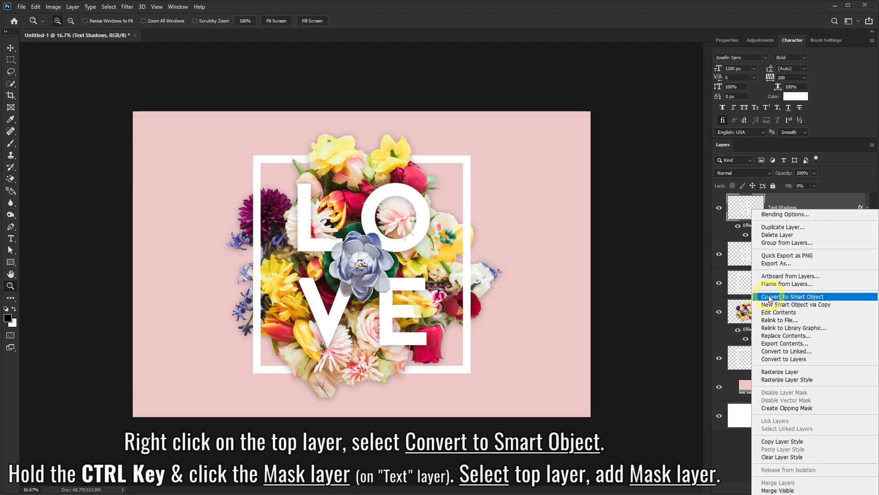
pyautogui.click(797, 301)
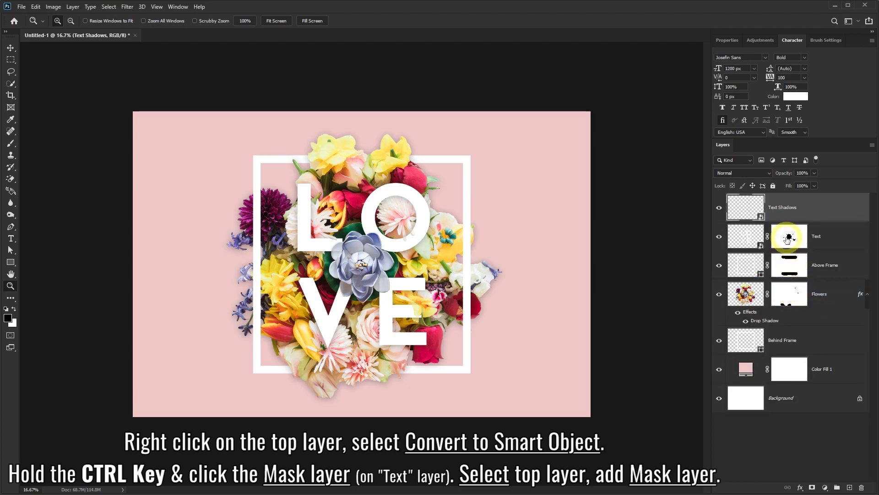
pyautogui.keyDown('ctrl'); pyautogui.click(789, 237); pyautogui.keyUp('ctrl')
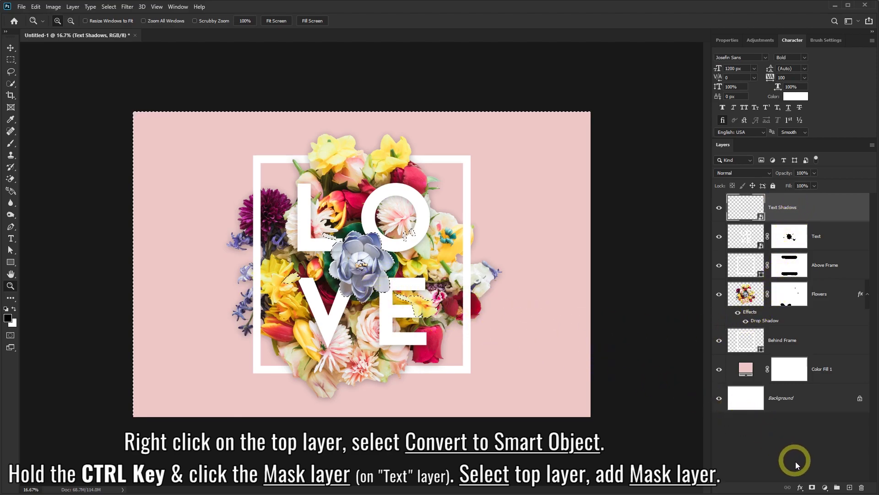
pyautogui.click(813, 487)
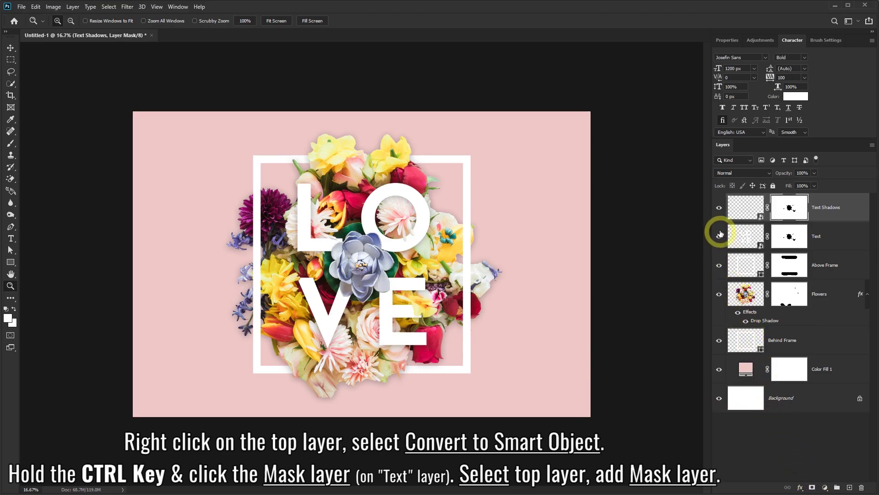
# Step: Check the masked text shadow over the flowers by hiding and showing its layer
pyautogui.click(719, 211)
pyautogui.click(719, 211)
pyautogui.click(719, 211)
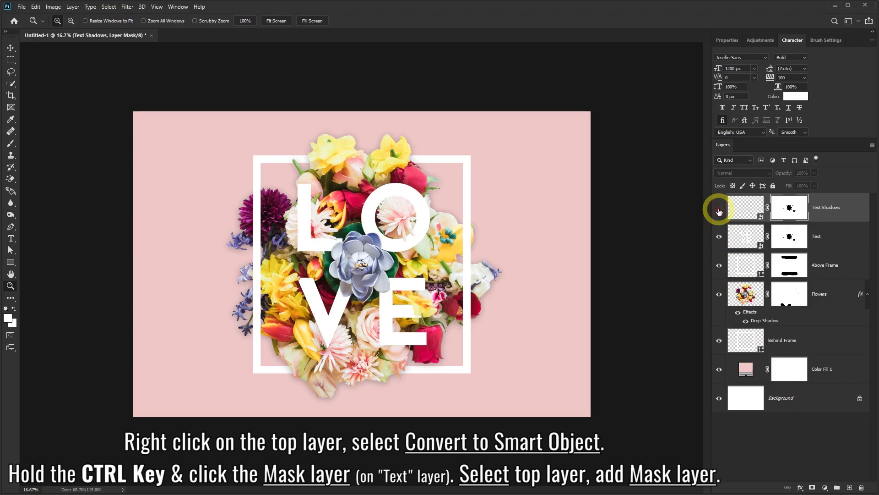
pyautogui.click(719, 211)
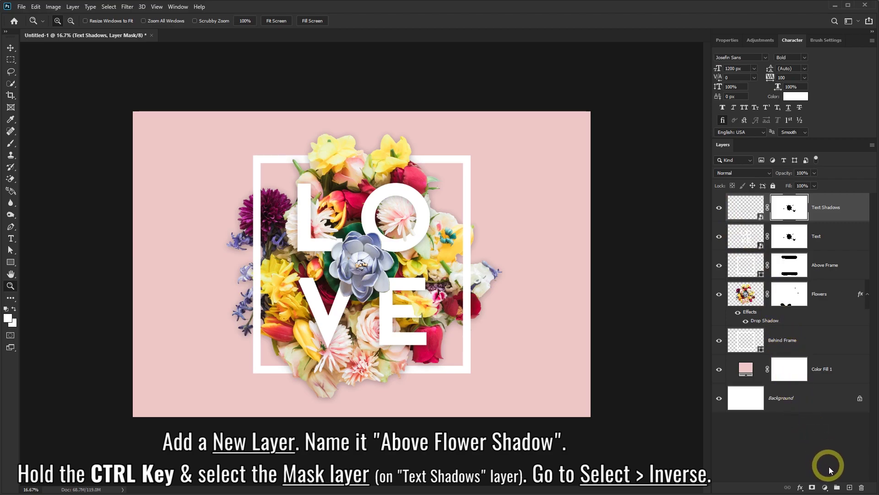
# Step: Add a new top layer named Above Flower Shadow, then load the Text Shadows mask as a selection and invert it
pyautogui.click(850, 488)
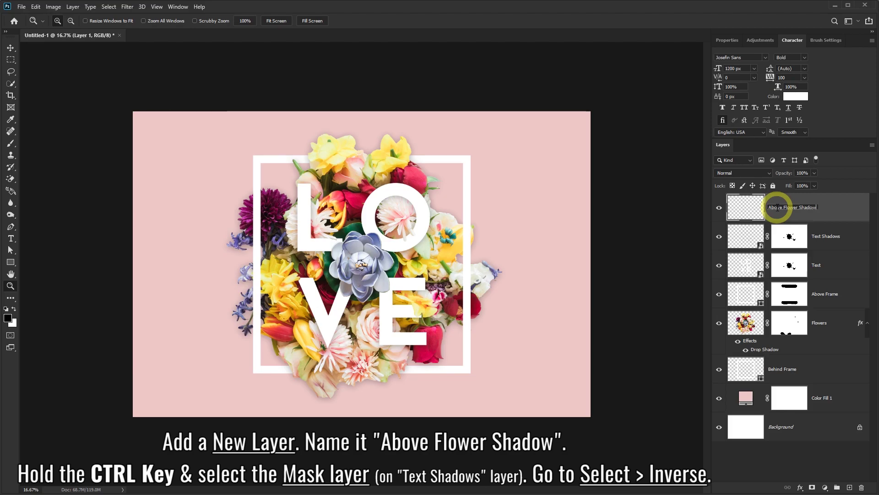
pyautogui.click(839, 208)
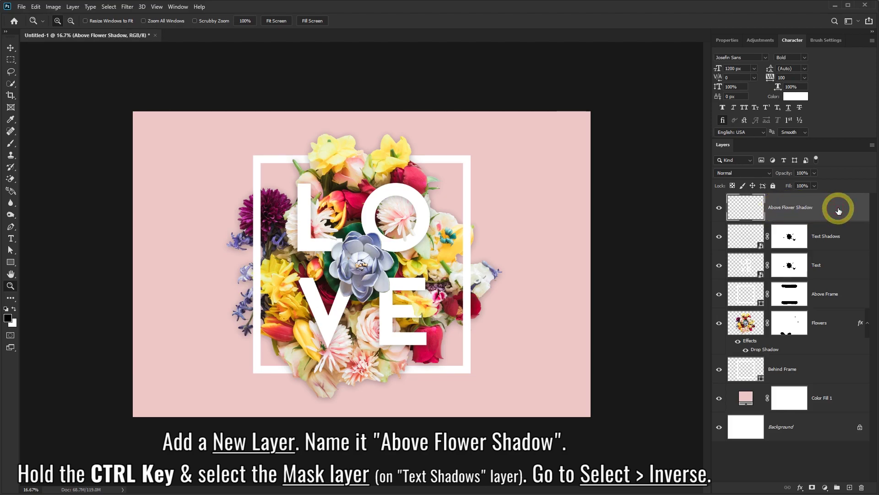
pyautogui.keyDown('ctrl'); pyautogui.click(791, 237); pyautogui.keyUp('ctrl')
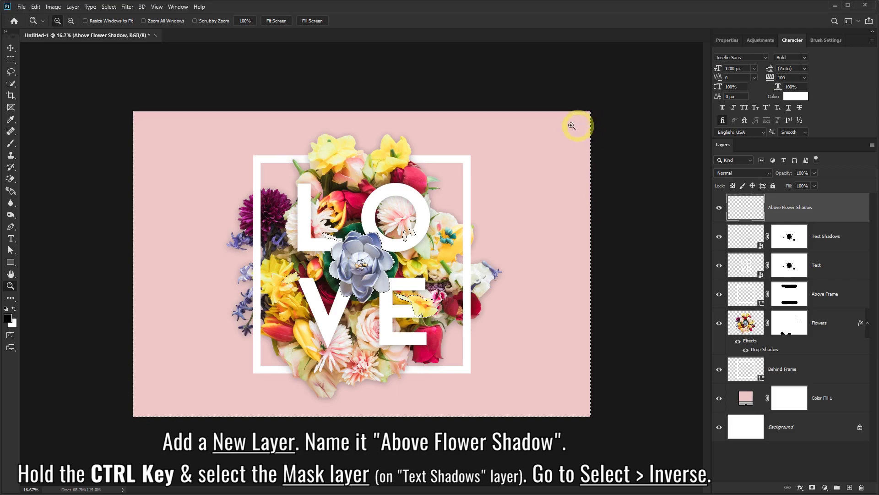
pyautogui.click(110, 7)
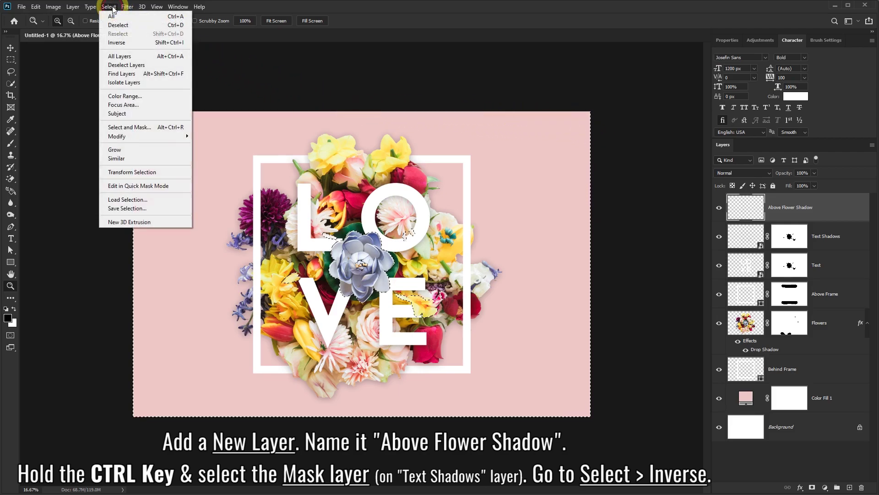
pyautogui.click(118, 44)
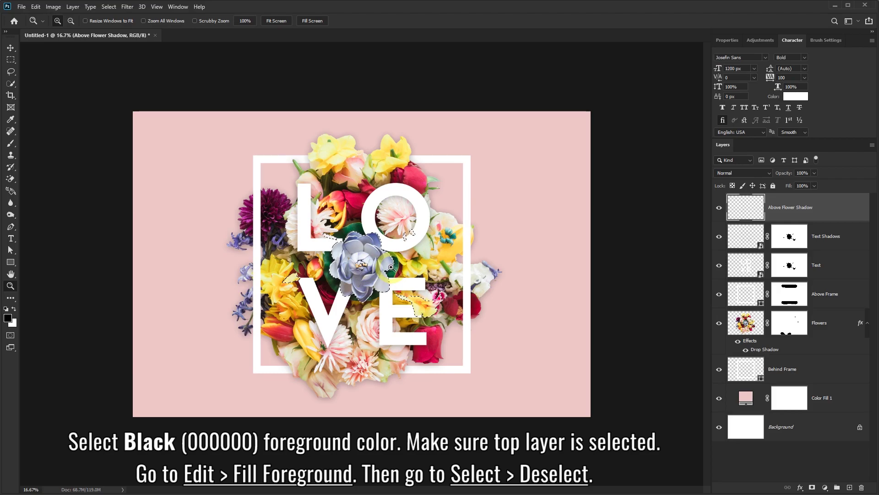
# Step: Fill the flower selection on the Above Flower Shadow layer with the black (000000) foreground colour at 100% opacity and deselect
pyautogui.click(8, 317)
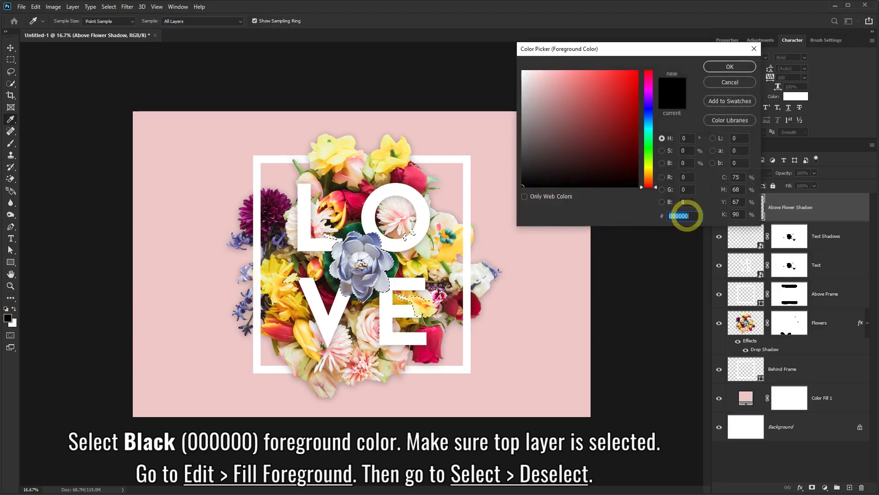
pyautogui.click(722, 69)
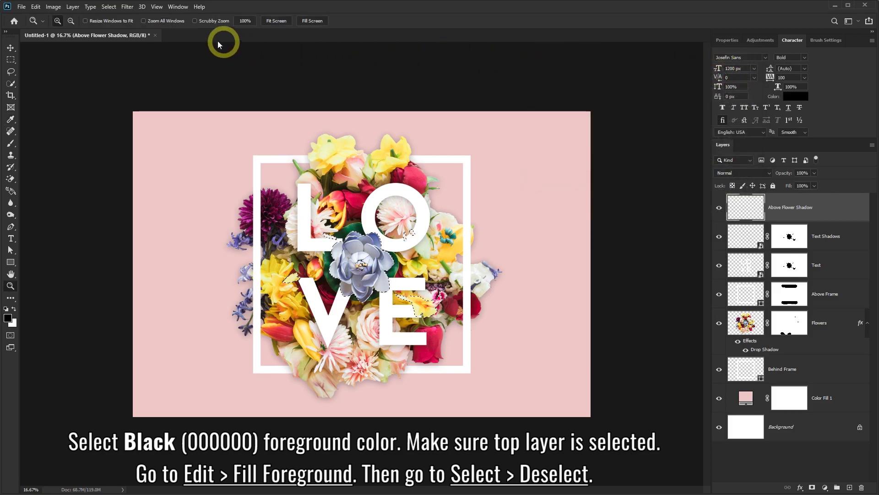
pyautogui.click(36, 7)
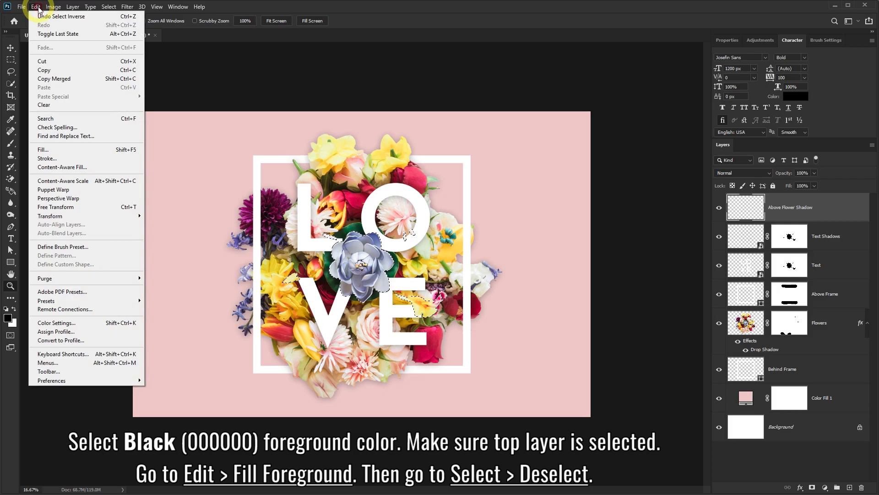
pyautogui.click(50, 153)
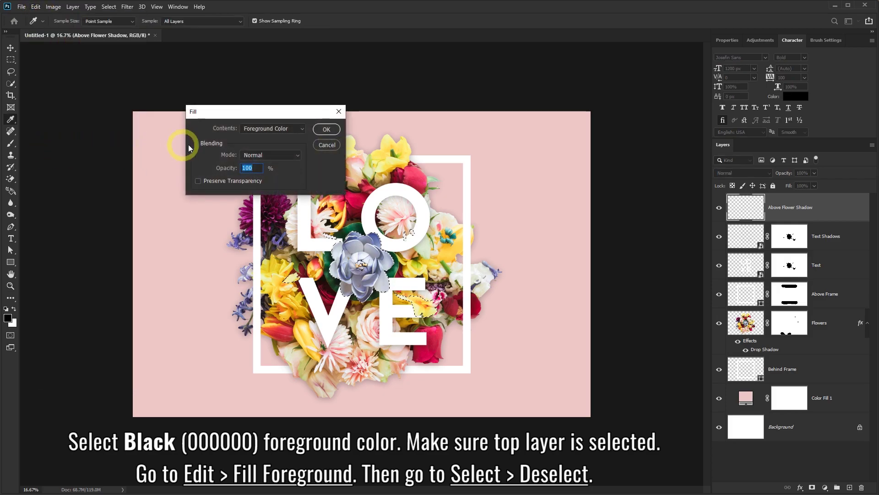
pyautogui.click(255, 130)
pyautogui.click(254, 131)
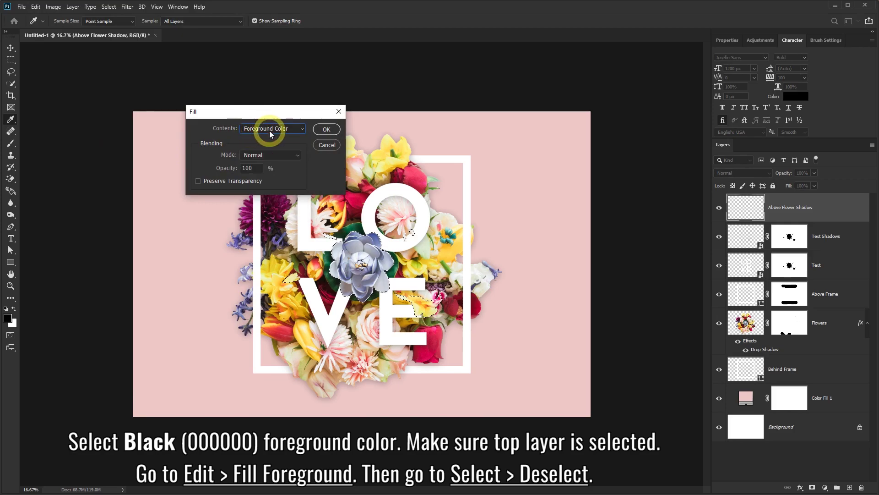
pyautogui.click(324, 130)
pyautogui.press('z')
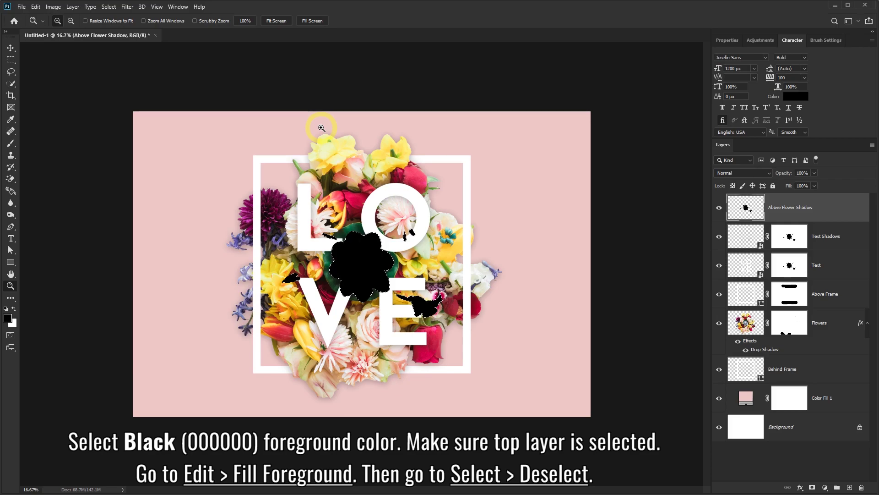
pyautogui.click(109, 7)
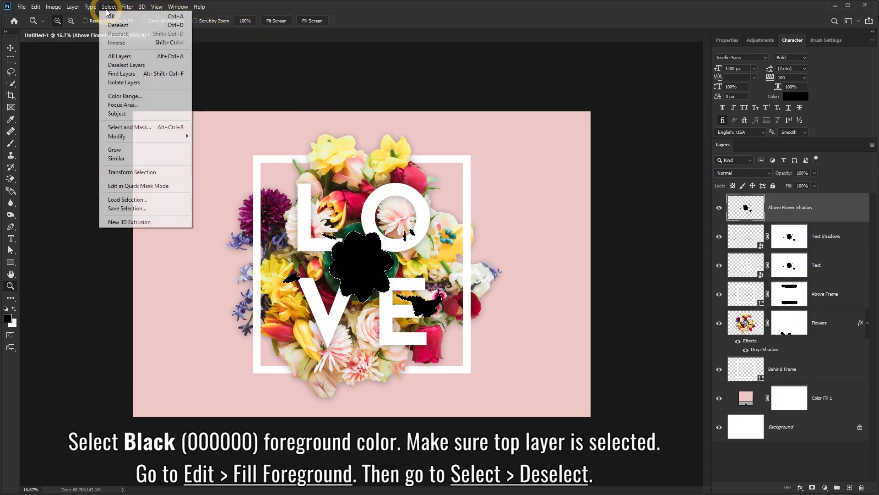
pyautogui.click(114, 26)
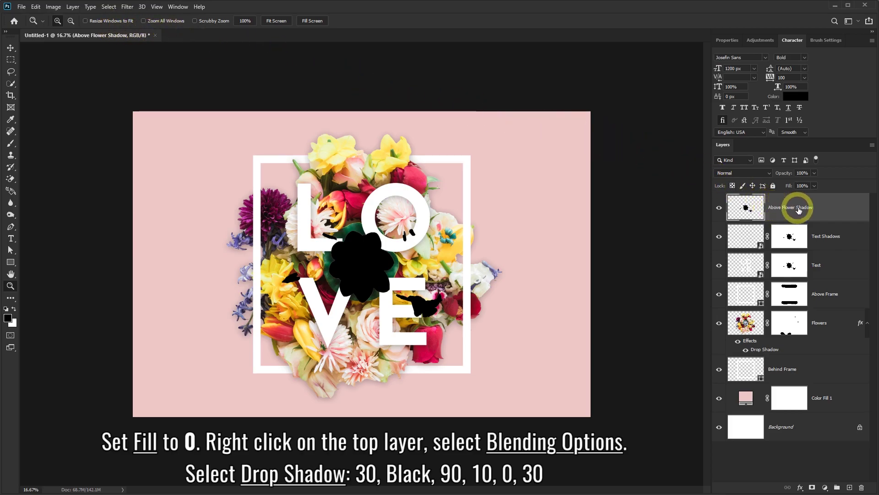
# Step: Set the Above Flower Shadow layer's fill to 0% and add a black drop shadow: opacity 30%, angle 90°, distance 10, spread 0, size 30 px
pyautogui.moveTo(815, 193); pyautogui.dragTo(768, 198)
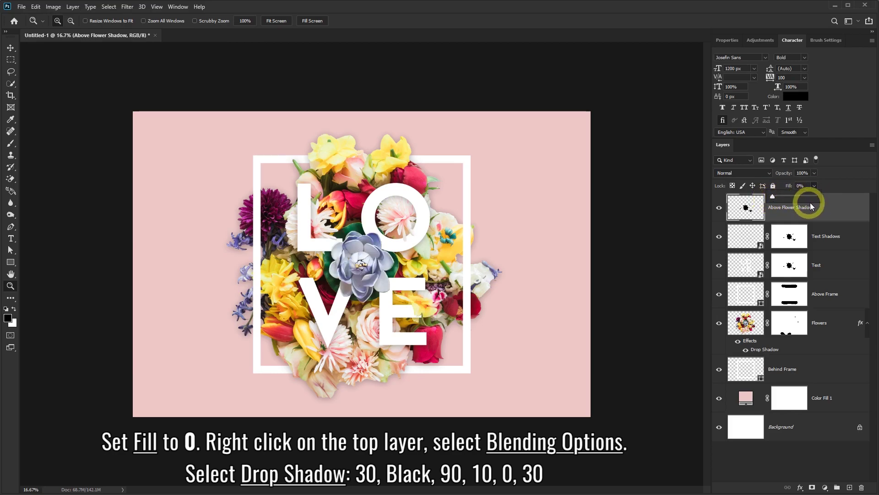
pyautogui.click(833, 210)
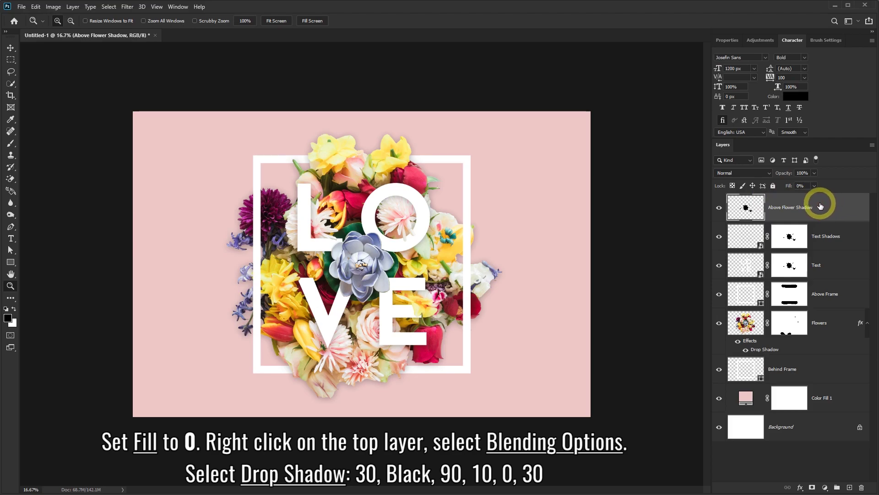
pyautogui.rightClick(821, 206)
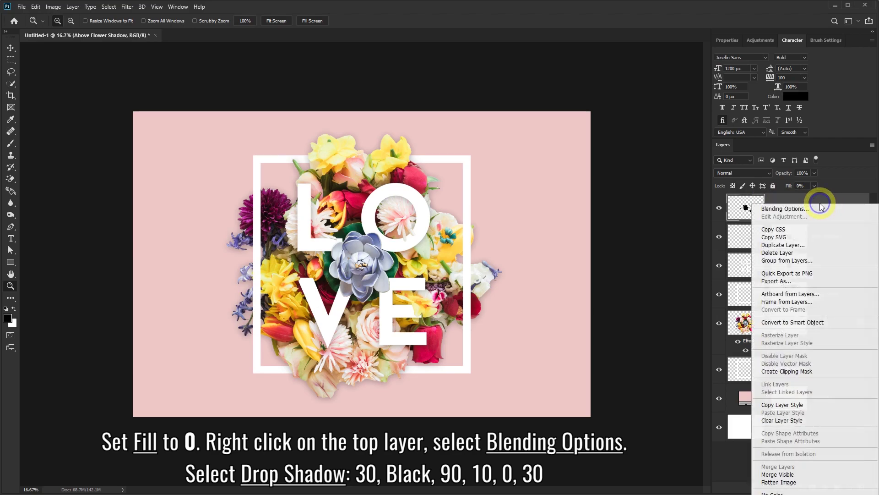
pyautogui.click(788, 209)
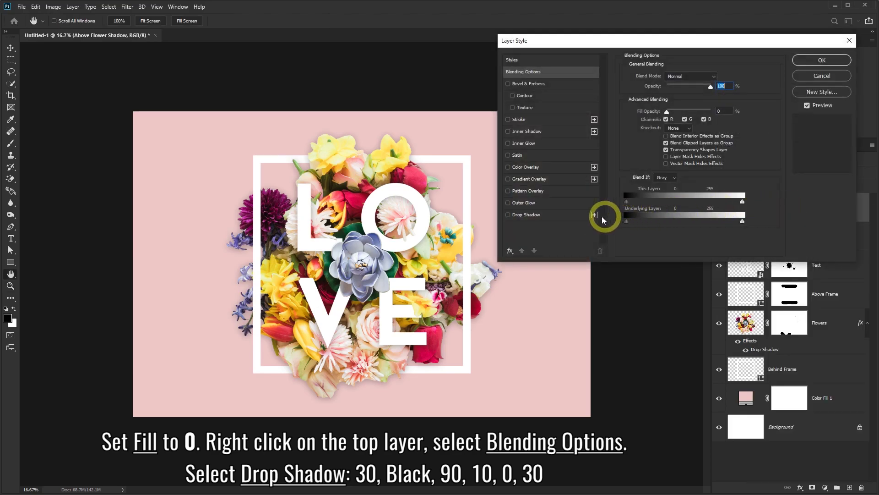
pyautogui.click(540, 215)
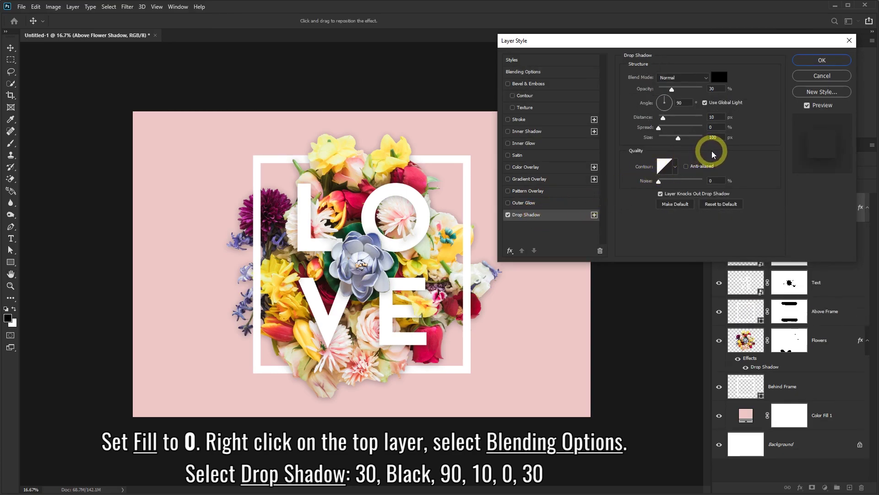
pyautogui.doubleClick(712, 136)
pyautogui.write('30')
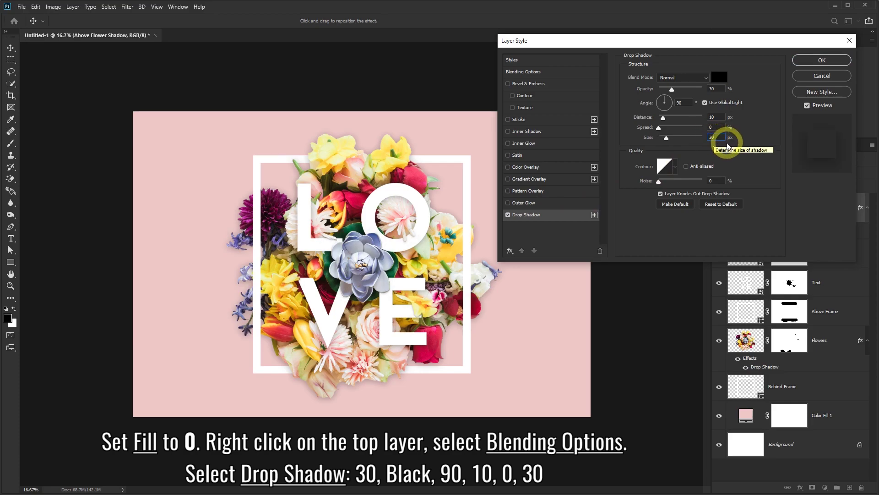
pyautogui.write('z')
pyautogui.click(817, 64)
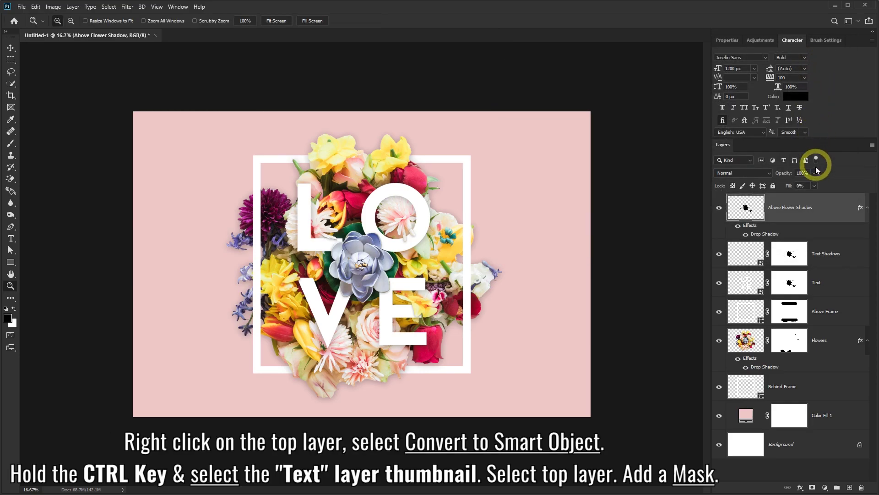
# Step: Convert the Above Flower Shadow layer to a smart object
pyautogui.rightClick(820, 200)
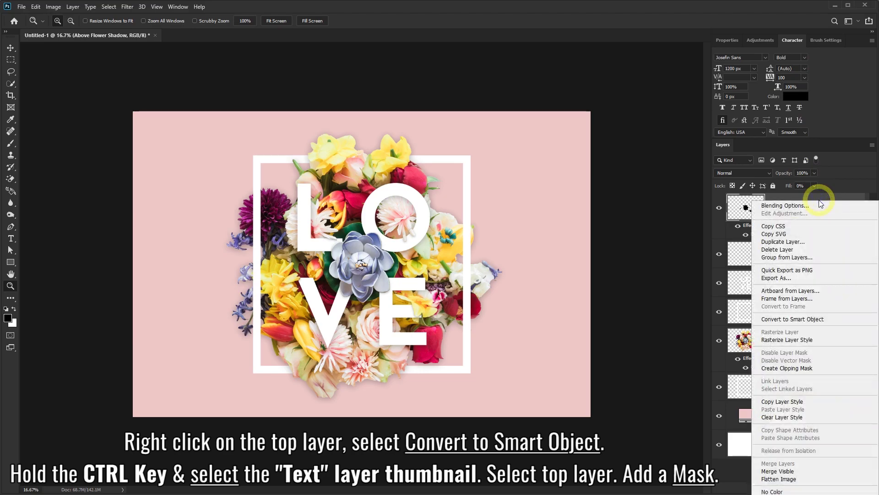
pyautogui.click(783, 320)
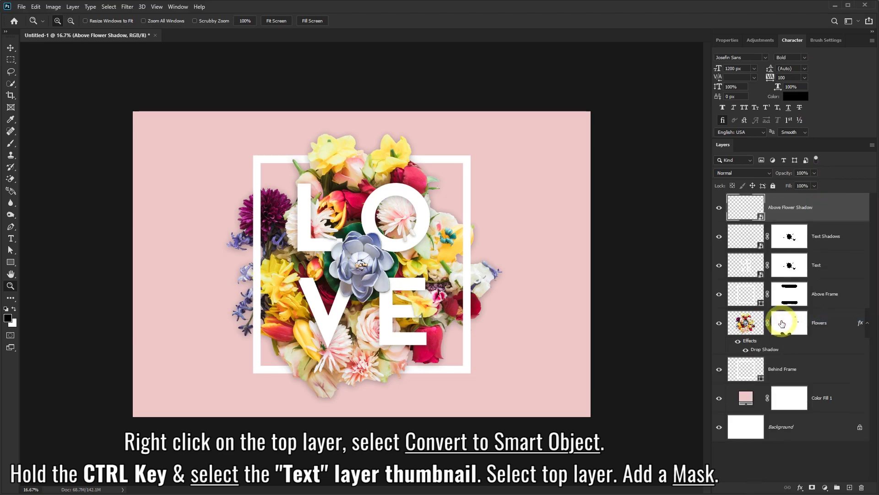
# Step: Load the Text layer's letter shapes as a selection and add a layer mask from it to the Above Flower Shadow layer
pyautogui.click(719, 208)
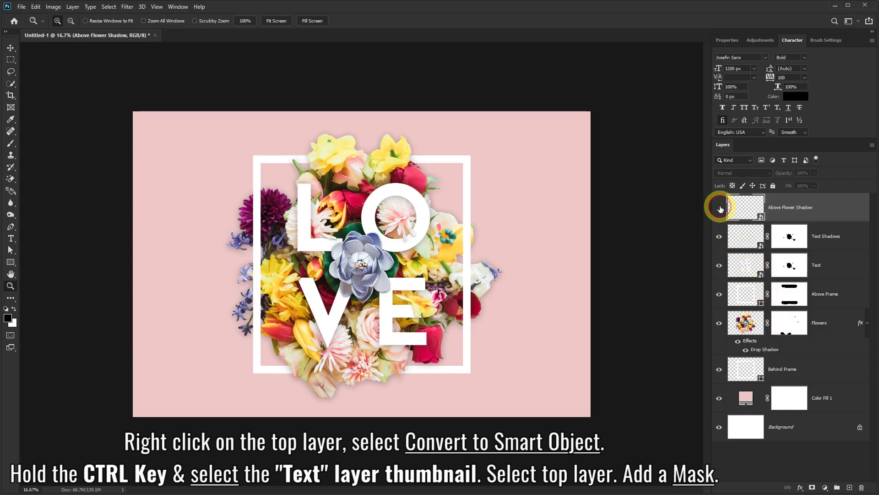
pyautogui.click(719, 207)
pyautogui.click(720, 207)
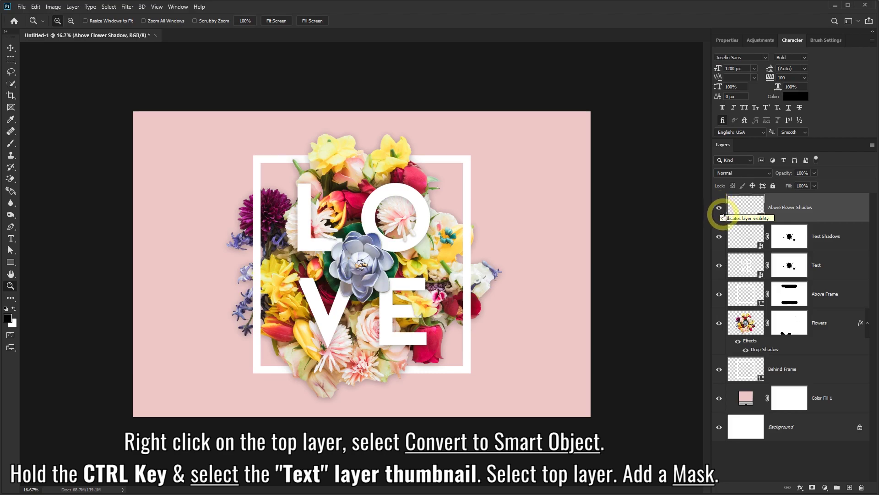
pyautogui.keyDown('ctrl'); pyautogui.click(743, 271); pyautogui.keyUp('ctrl')
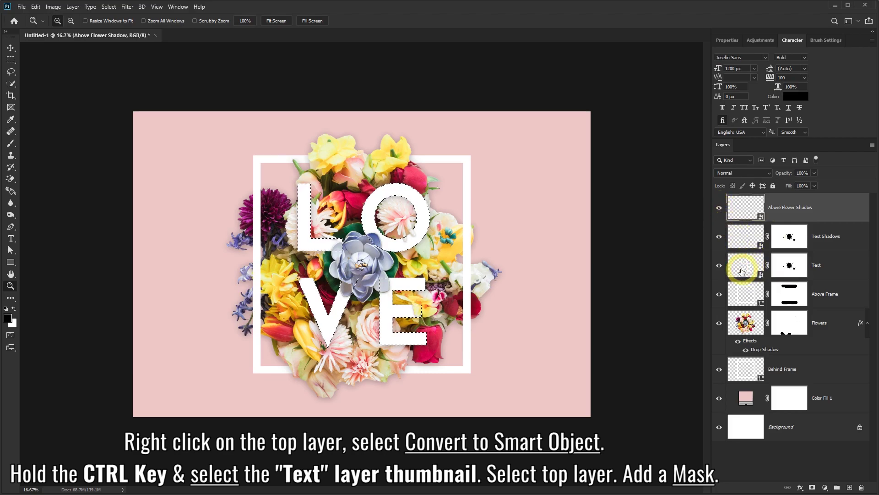
pyautogui.click(745, 217)
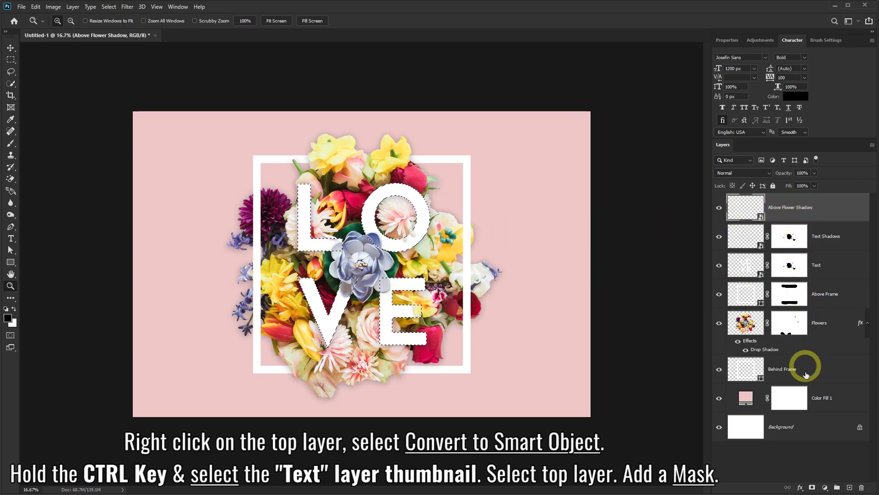
pyautogui.click(811, 488)
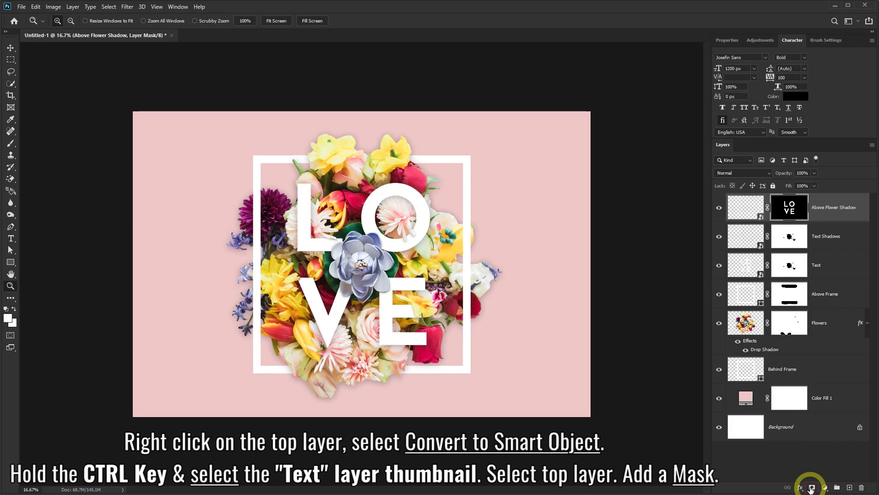
# Step: Toggle each layer's visibility off and on, from Above Flower Shadow down to Color Fill 1, to compare before and after
pyautogui.click(718, 209)
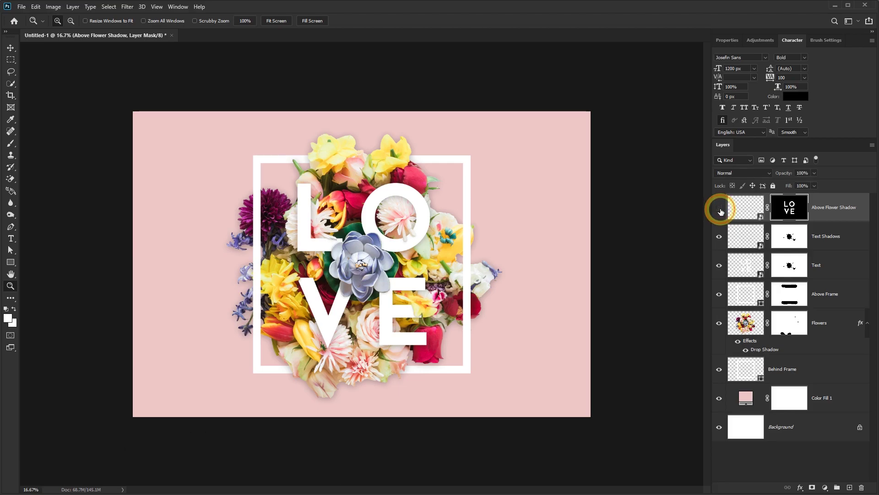
pyautogui.click(719, 211)
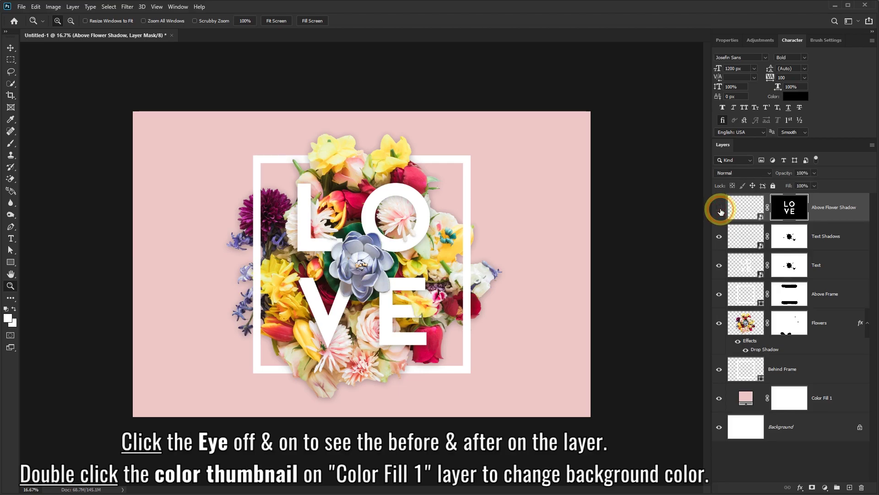
pyautogui.click(718, 236)
pyautogui.click(719, 236)
pyautogui.click(718, 237)
pyautogui.click(719, 237)
pyautogui.click(720, 266)
pyautogui.click(719, 266)
pyautogui.click(720, 266)
pyautogui.click(720, 265)
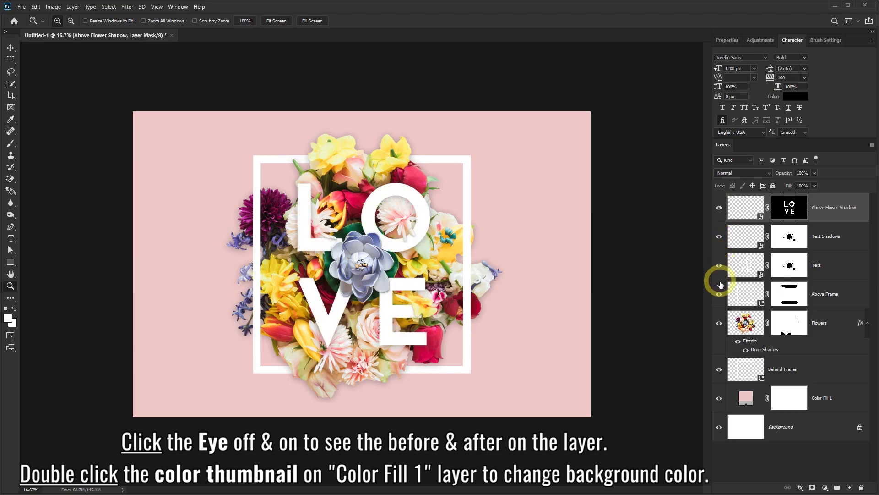
pyautogui.click(719, 295)
pyautogui.click(720, 295)
pyautogui.click(720, 295)
pyautogui.click(719, 295)
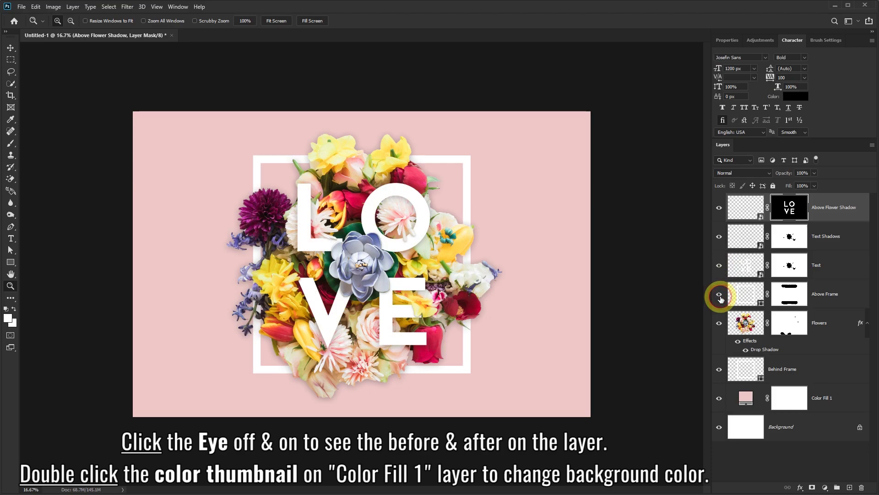
pyautogui.click(719, 324)
pyautogui.click(719, 324)
pyautogui.click(718, 324)
pyautogui.click(719, 324)
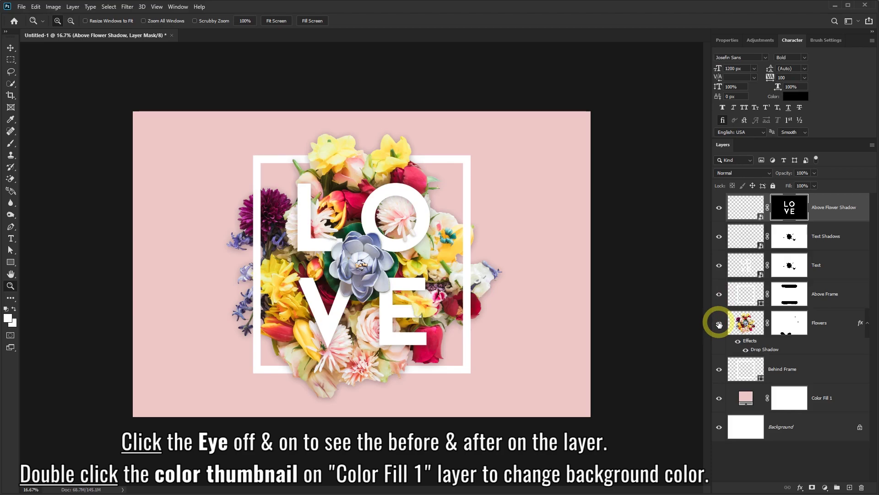
pyautogui.click(720, 370)
pyautogui.click(720, 370)
pyautogui.click(719, 370)
pyautogui.click(720, 370)
pyautogui.click(718, 401)
pyautogui.click(719, 401)
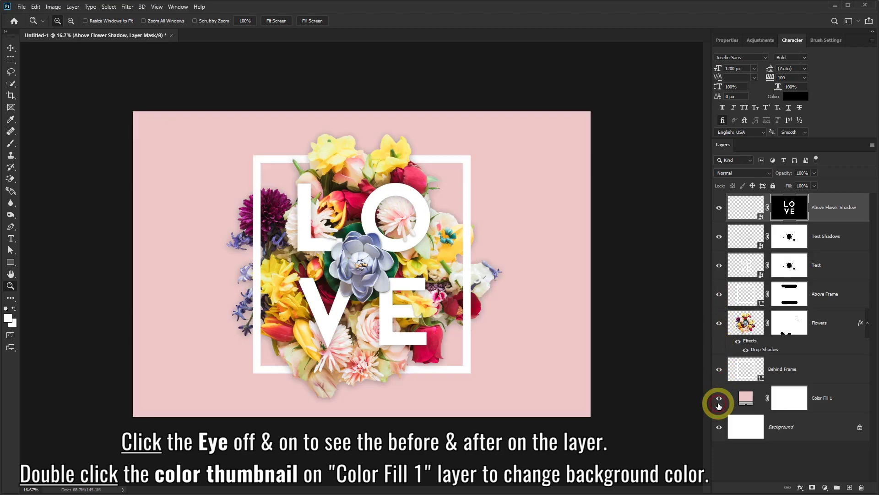
pyautogui.click(719, 402)
pyautogui.click(719, 402)
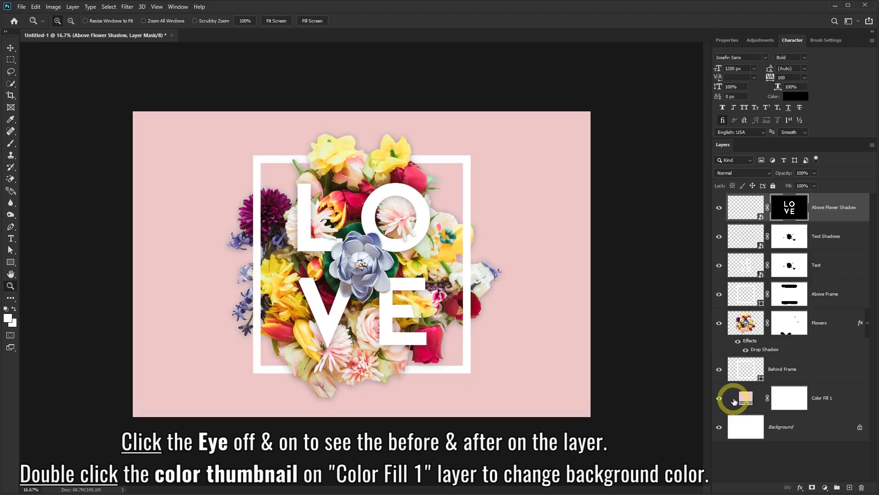
# Step: Preview a muted purple background (777092) on the Color Fill 1 layer and discard the colour change
pyautogui.click(748, 399)
pyautogui.doubleClick(748, 400)
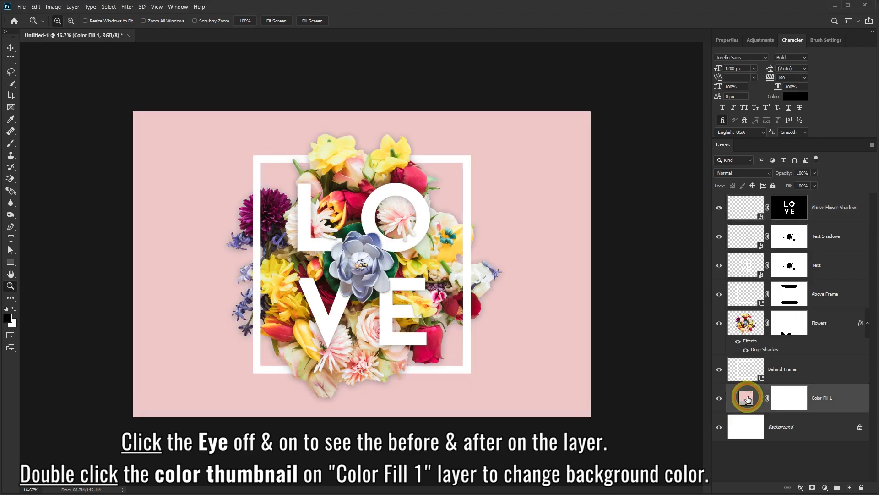
pyautogui.moveTo(619, 147)
pyautogui.mouseDown()
pyautogui.moveTo(574, 70)
pyautogui.moveTo(559, 70)
pyautogui.mouseUp()
pyautogui.moveTo(657, 189); pyautogui.dragTo(656, 108)
pyautogui.moveTo(572, 94)
pyautogui.mouseDown()
pyautogui.moveTo(508, 108)
pyautogui.moveTo(549, 120)
pyautogui.mouseUp()
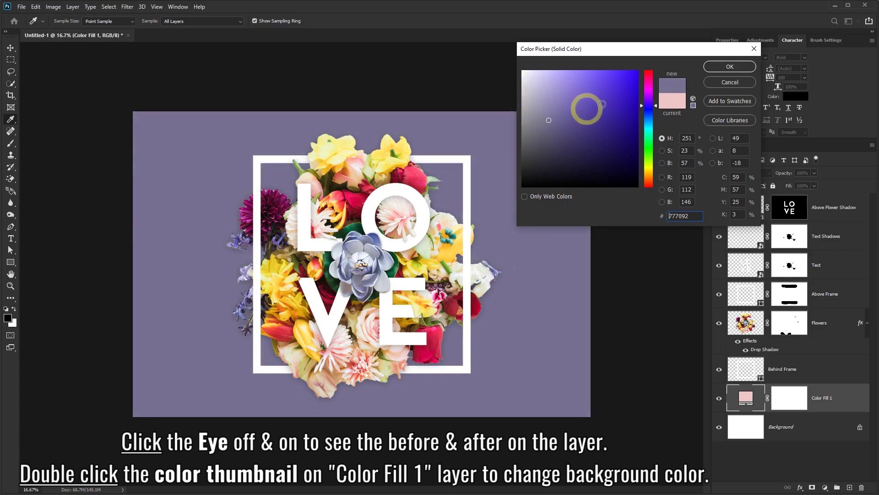
pyautogui.click(718, 84)
pyautogui.press('z')
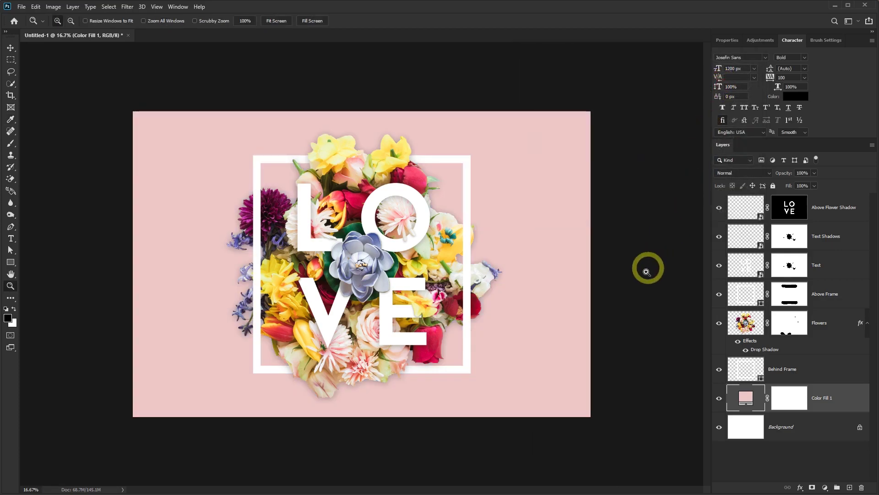